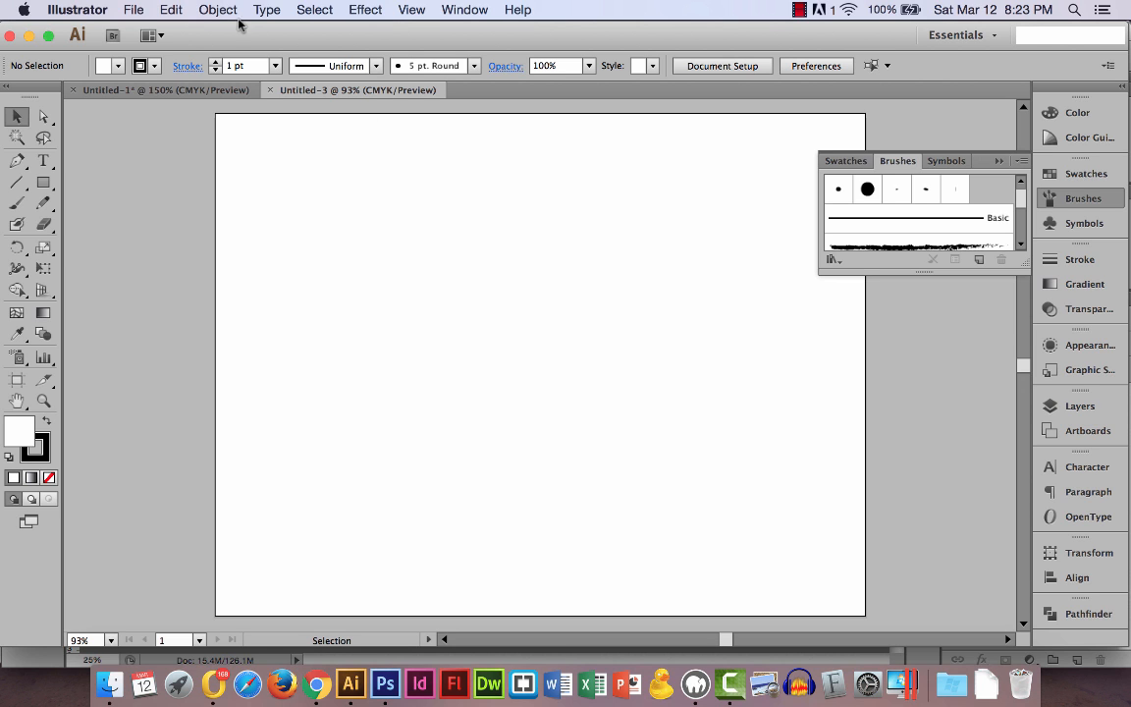
Step: Paste the copied tractor photo into the blank document and scale it down proportionally to fit inside the artboard
click(171, 10)
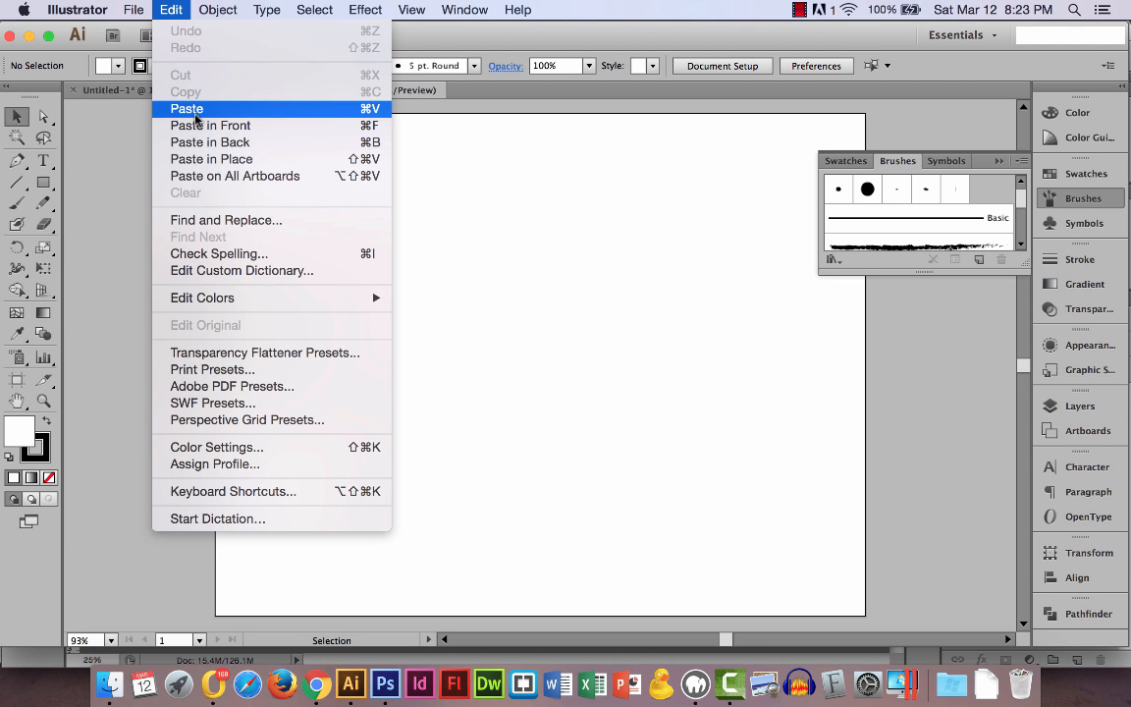
click(187, 108)
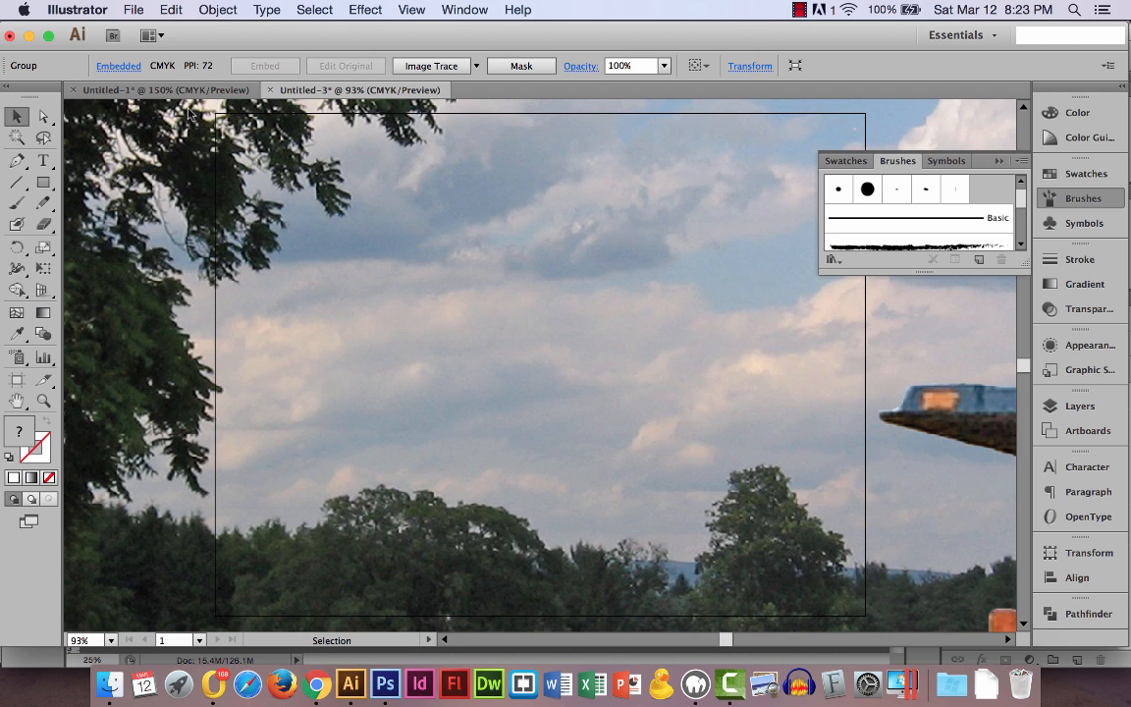
key(super+minus)
key(super+minus)
key(super+minus)
key(super+minus)
key(super+minus)
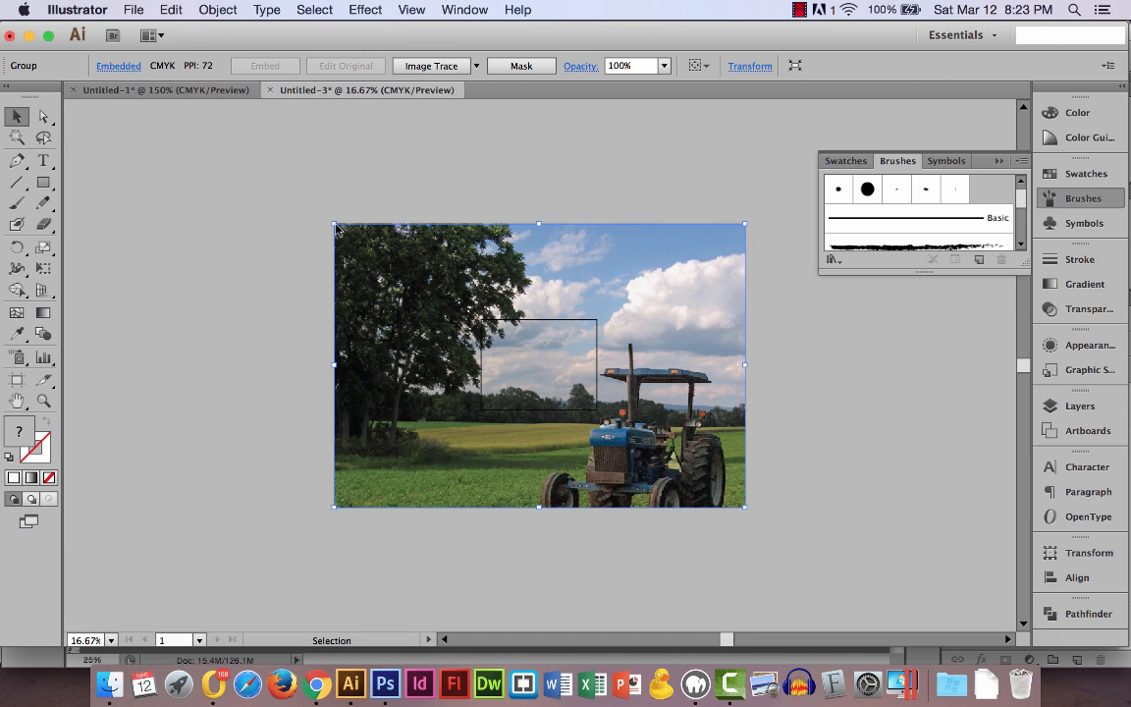
drag(337, 227, 566, 381)
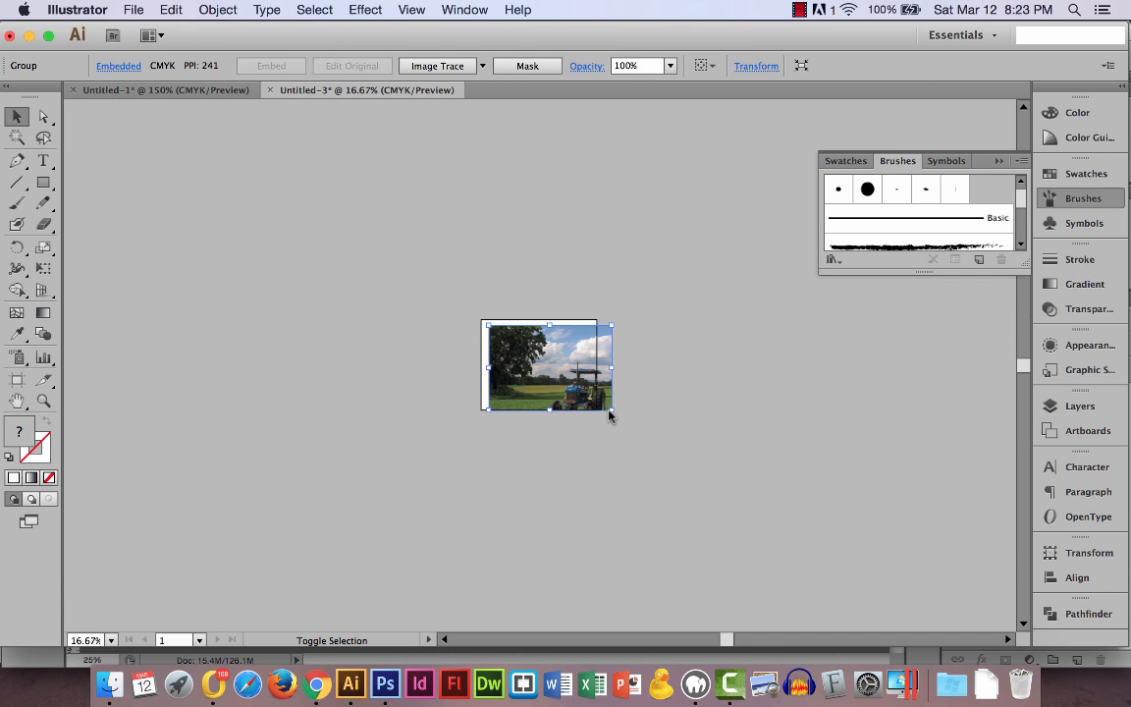
drag(613, 411, 586, 396)
Step: Enlarge the photo slightly to nearly the artboard's width and centre it with even side margins
key(super+equal)
key(super+equal)
key(super+equal)
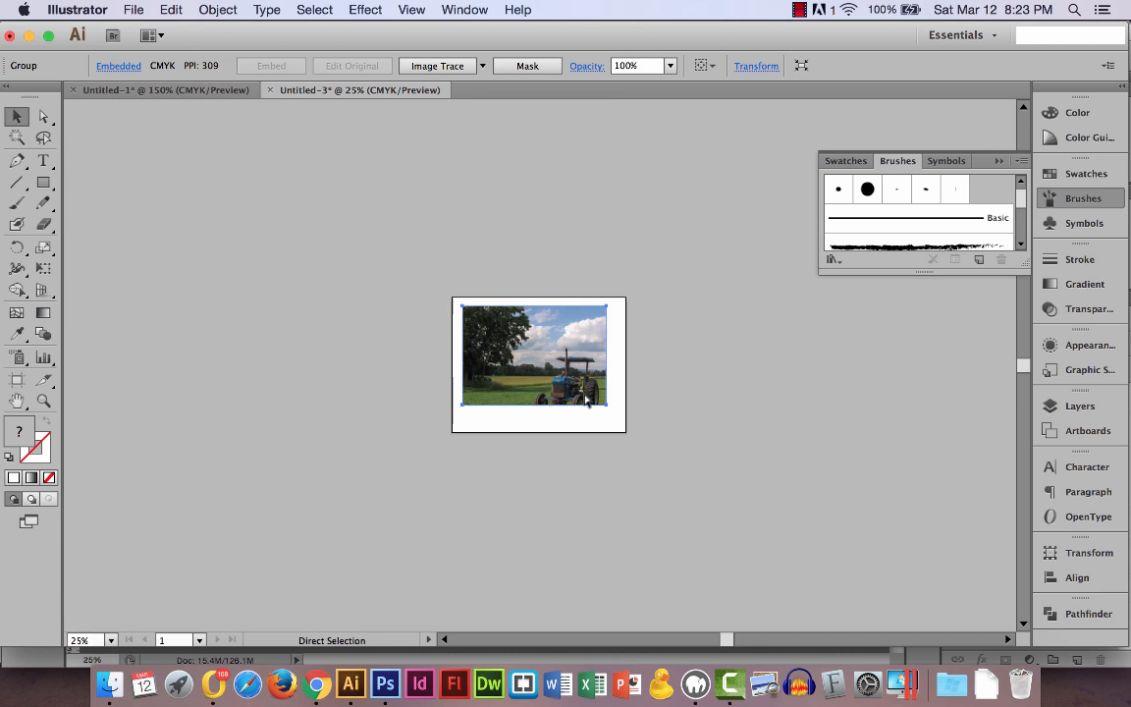
key(super+equal)
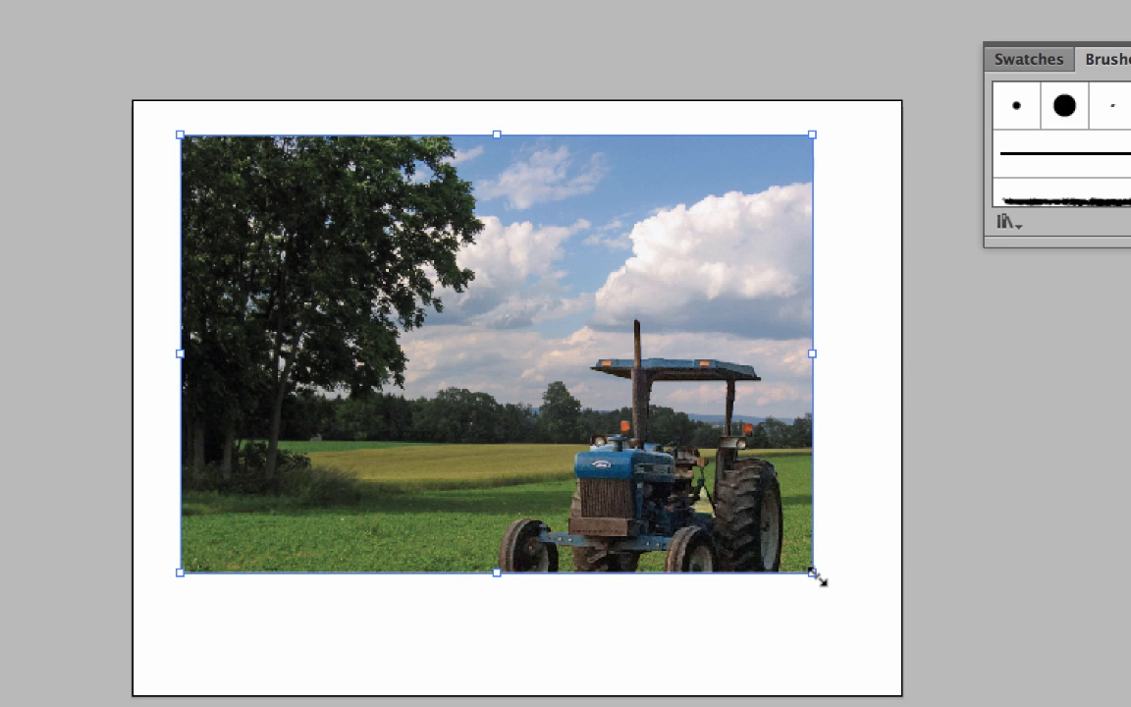
drag(818, 579, 876, 641)
drag(723, 320, 711, 336)
key(Right)
key(Right)
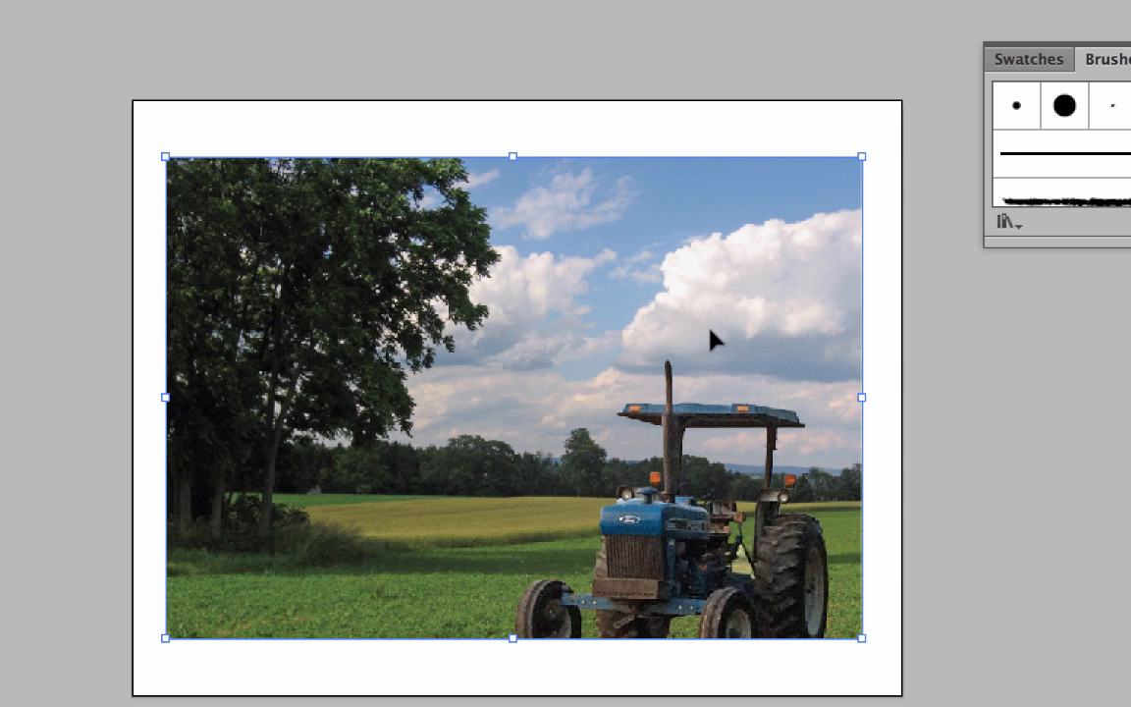
key(Up)
key(Up)
key(Up)
key(Up)
key(Up)
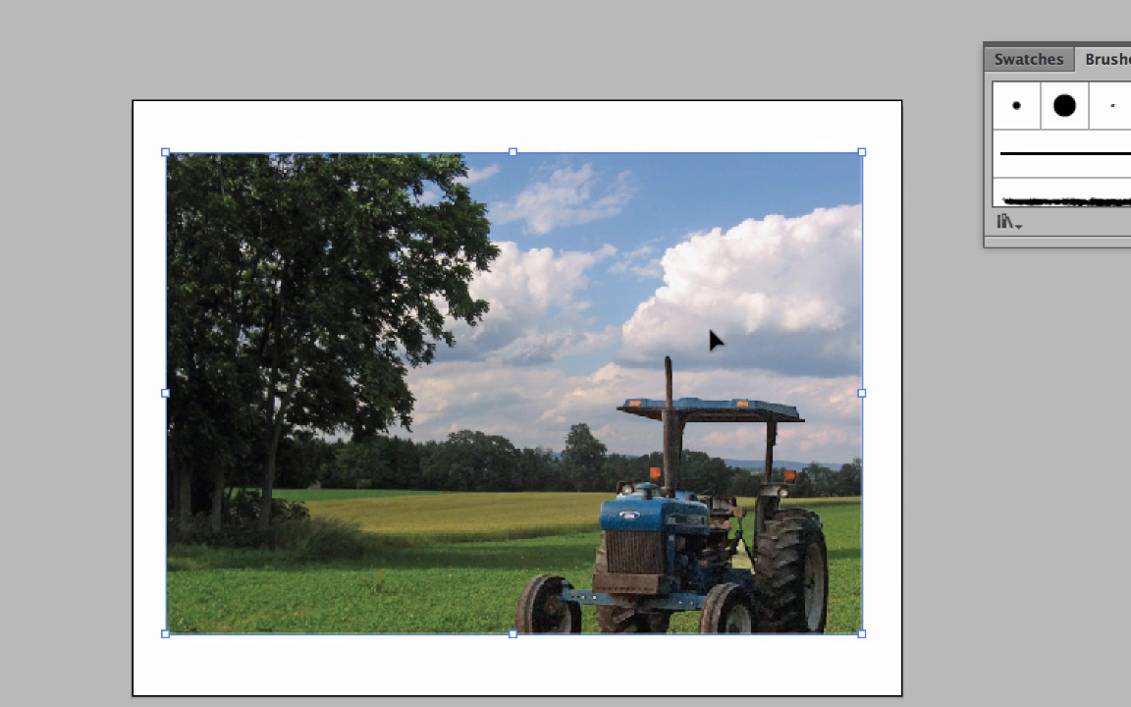
key(Right)
key(Right)
key(Right)
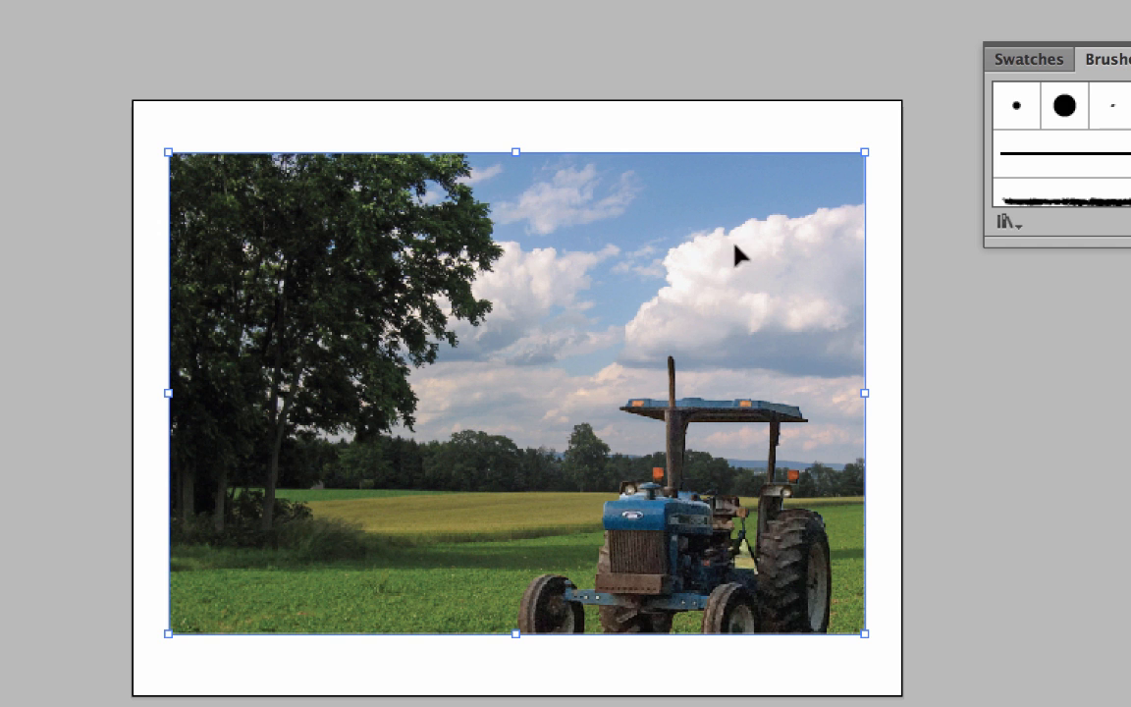
Step: Close the Brushes panel and rename Layer 1 as "original image"
key(F5)
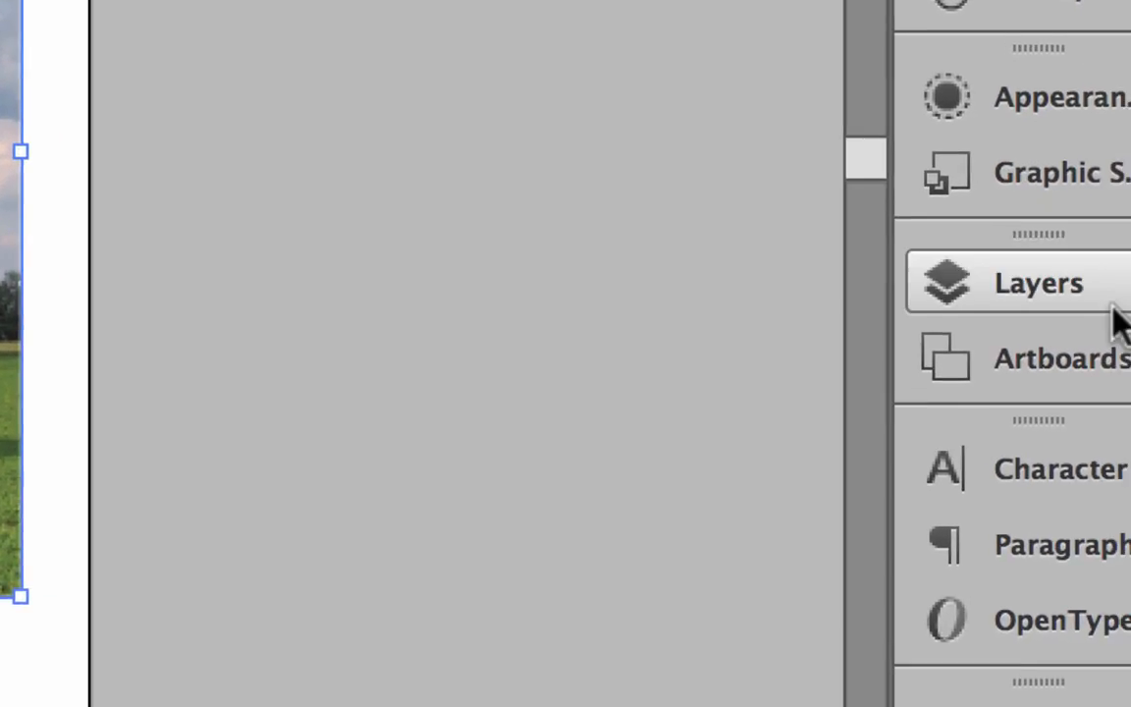
click(1070, 278)
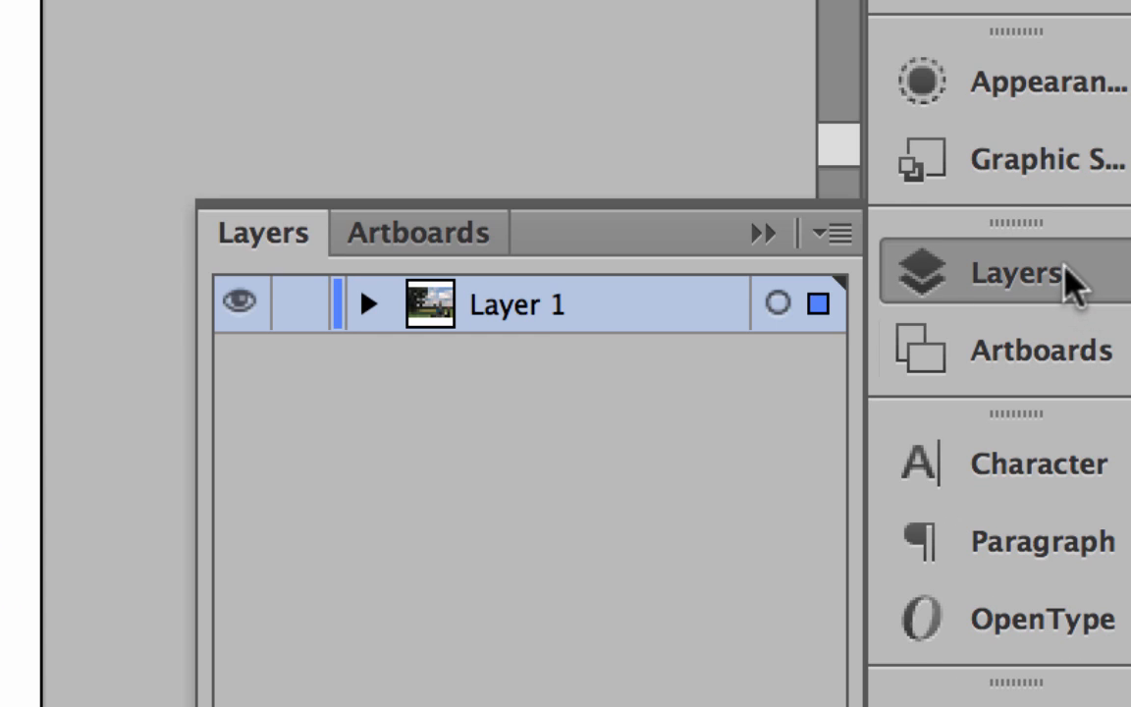
double_click(531, 306)
text(or)
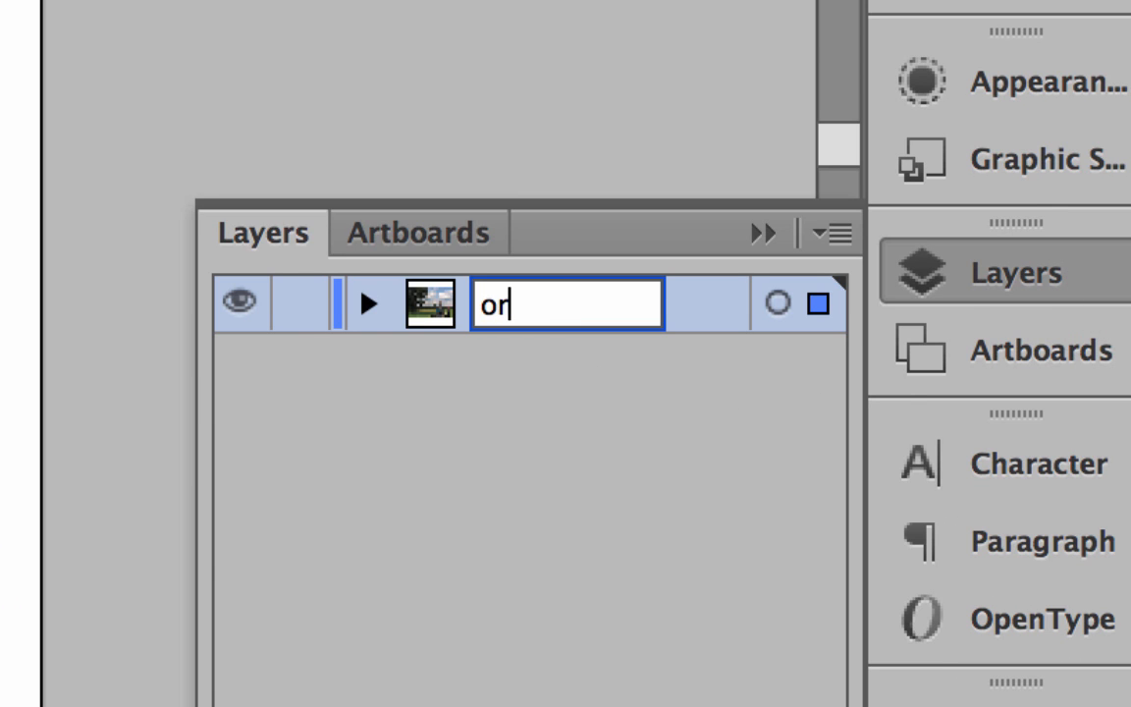
text(iginal )
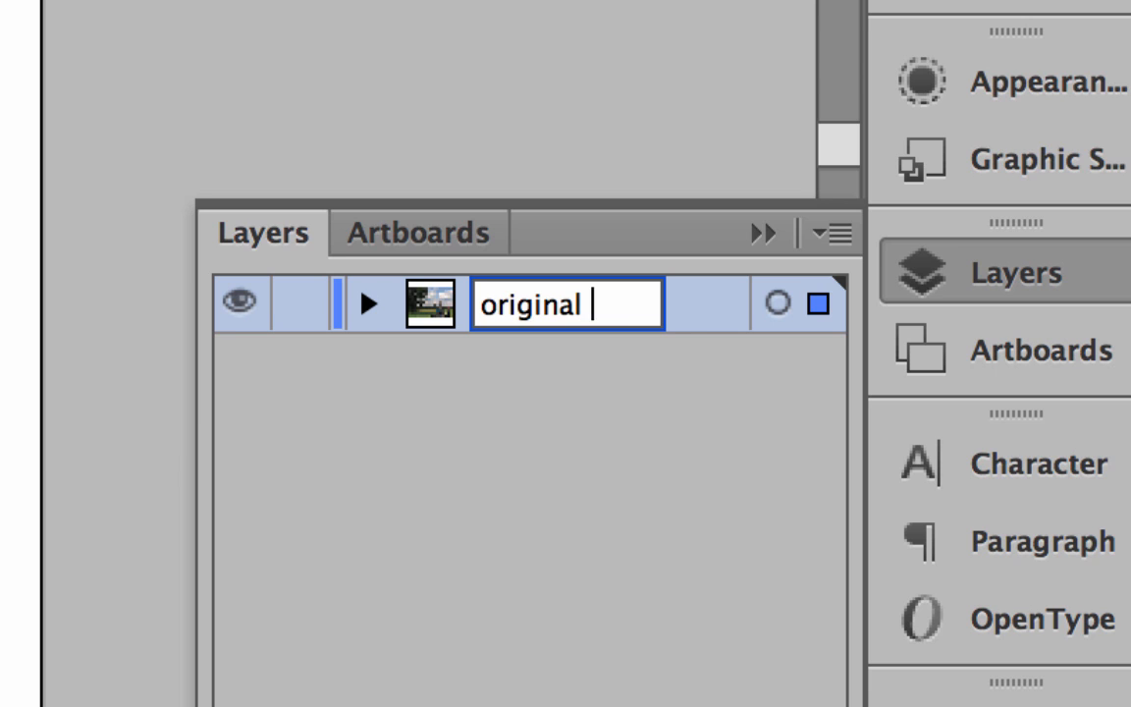
text(image)
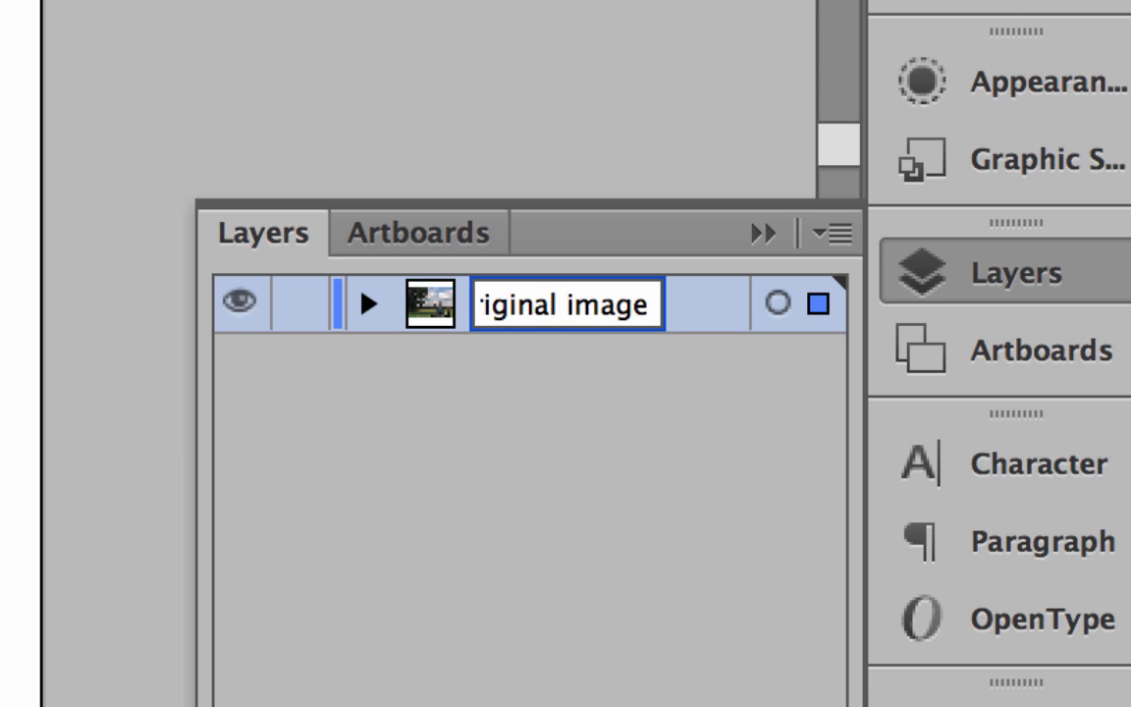
key(Return)
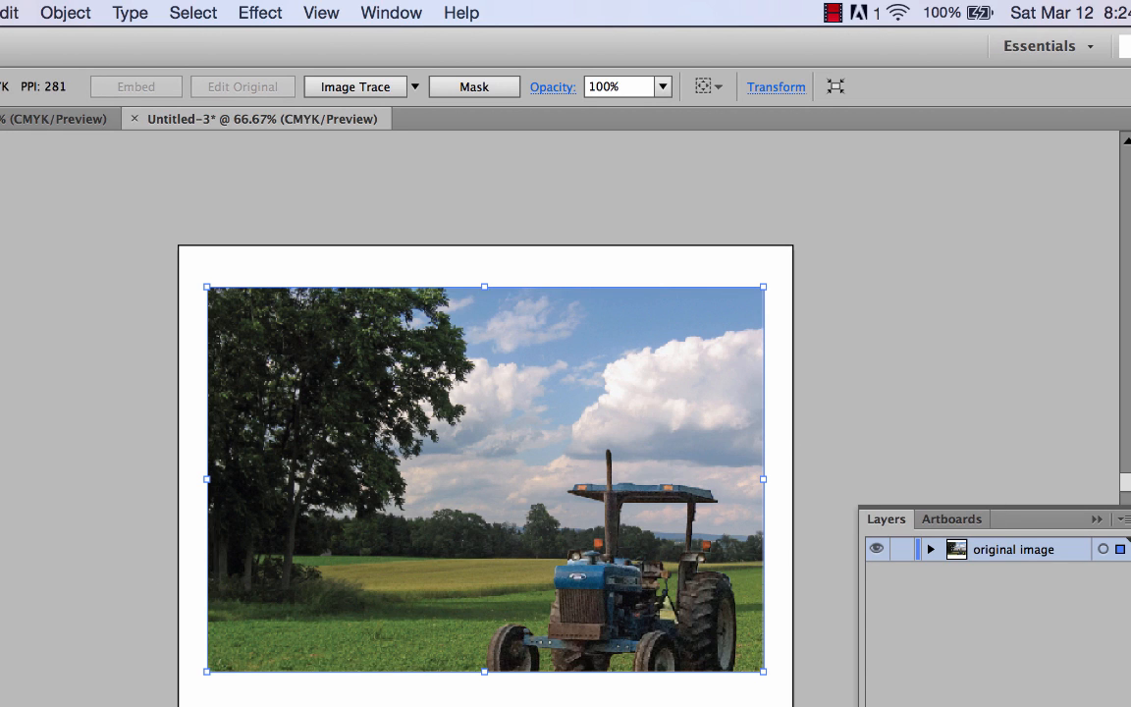
Step: Add a new layer above the original image and name it "sky"
key(super+l)
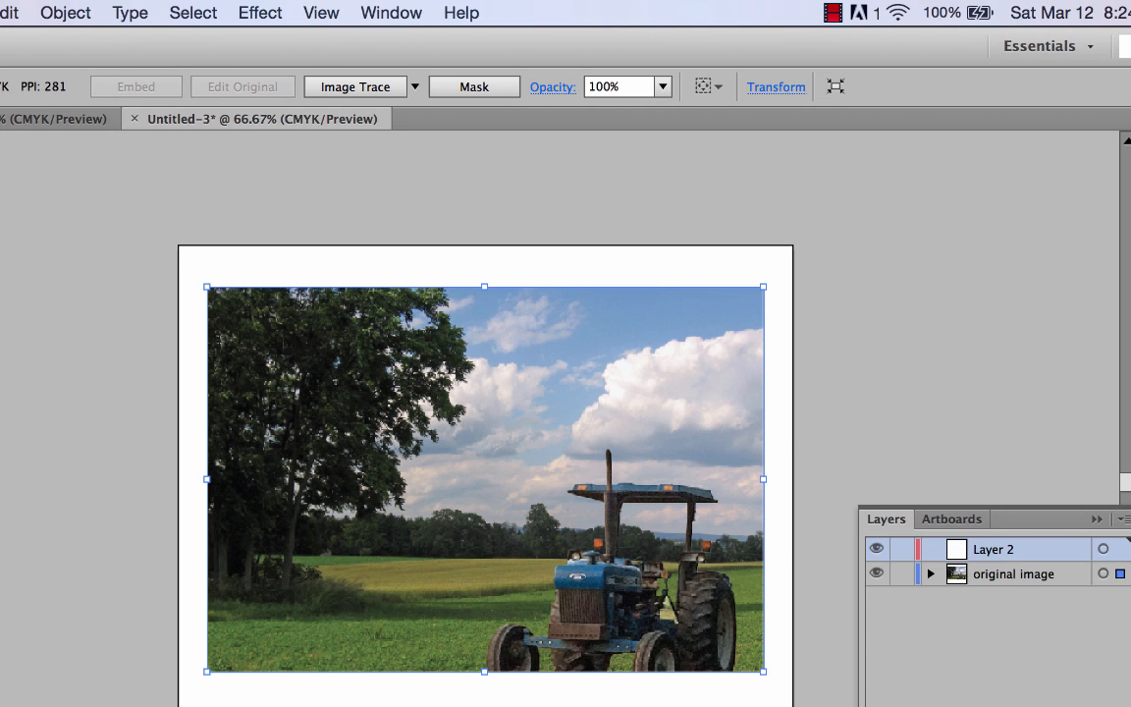
double_click(1002, 551)
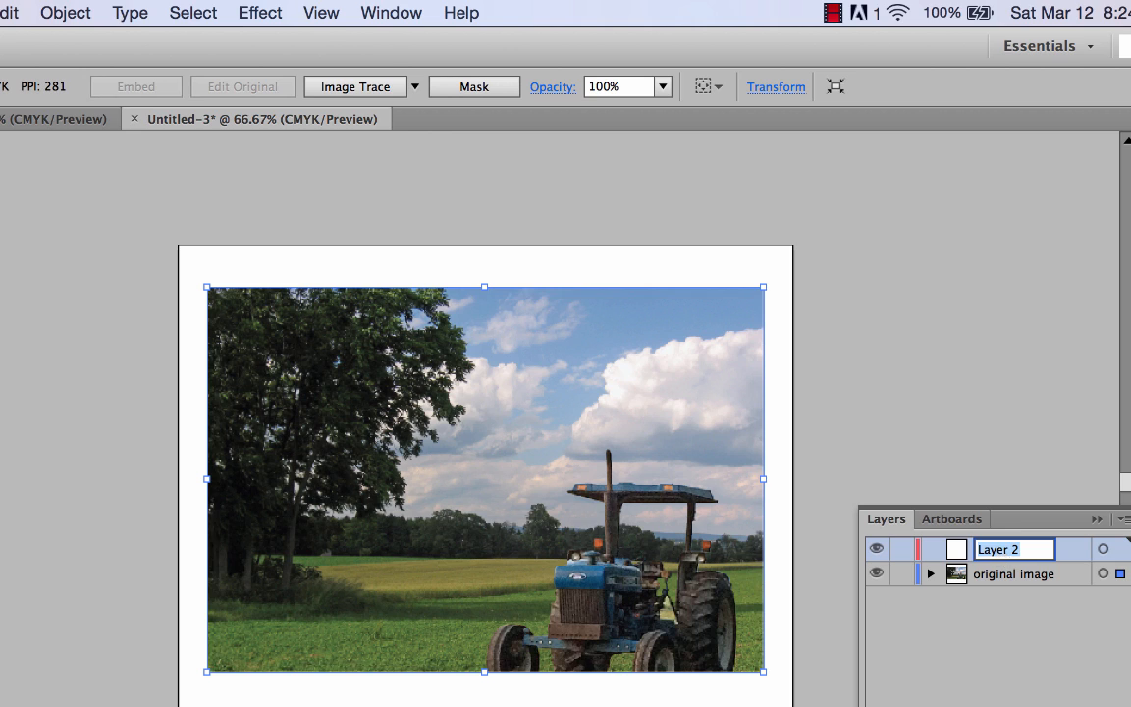
text(sky)
key(Return)
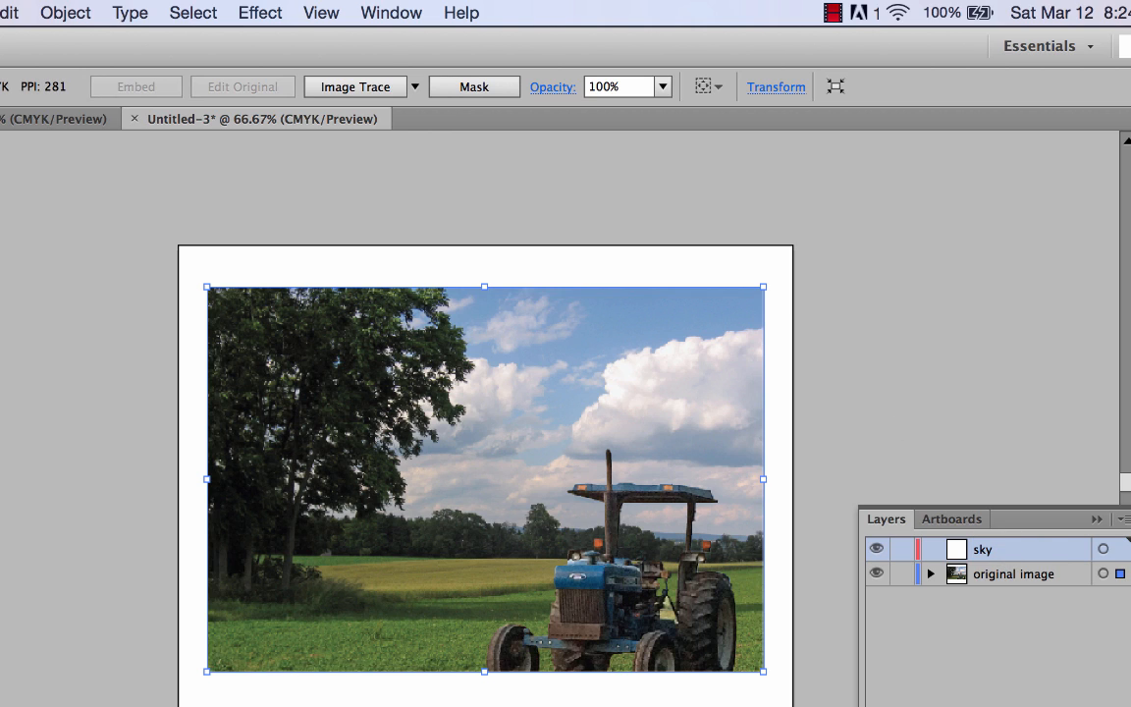
Step: Draw a rectangle covering the photo's sky from its top edge to the tree line and fill it with bright blue
key(m)
mouse_move(206, 286)
mouse_down()
mouse_move(239, 349)
mouse_move(593, 492)
mouse_move(752, 548)
mouse_move(762, 538)
mouse_up()
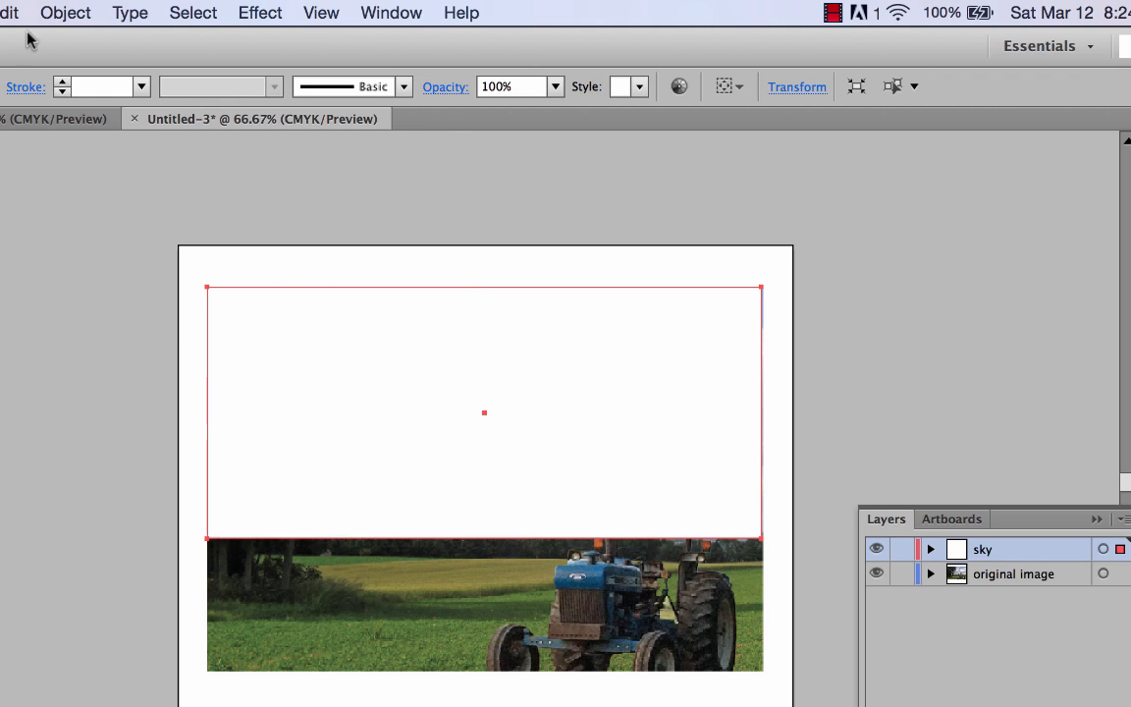
click(3, 87)
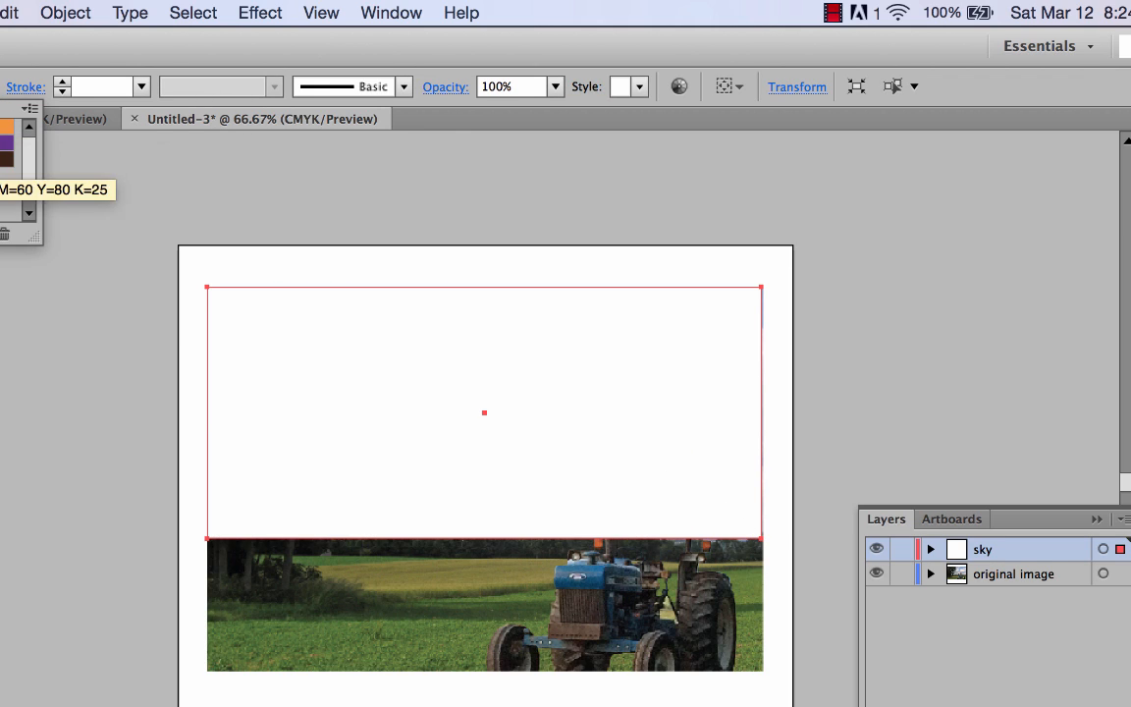
click(3, 147)
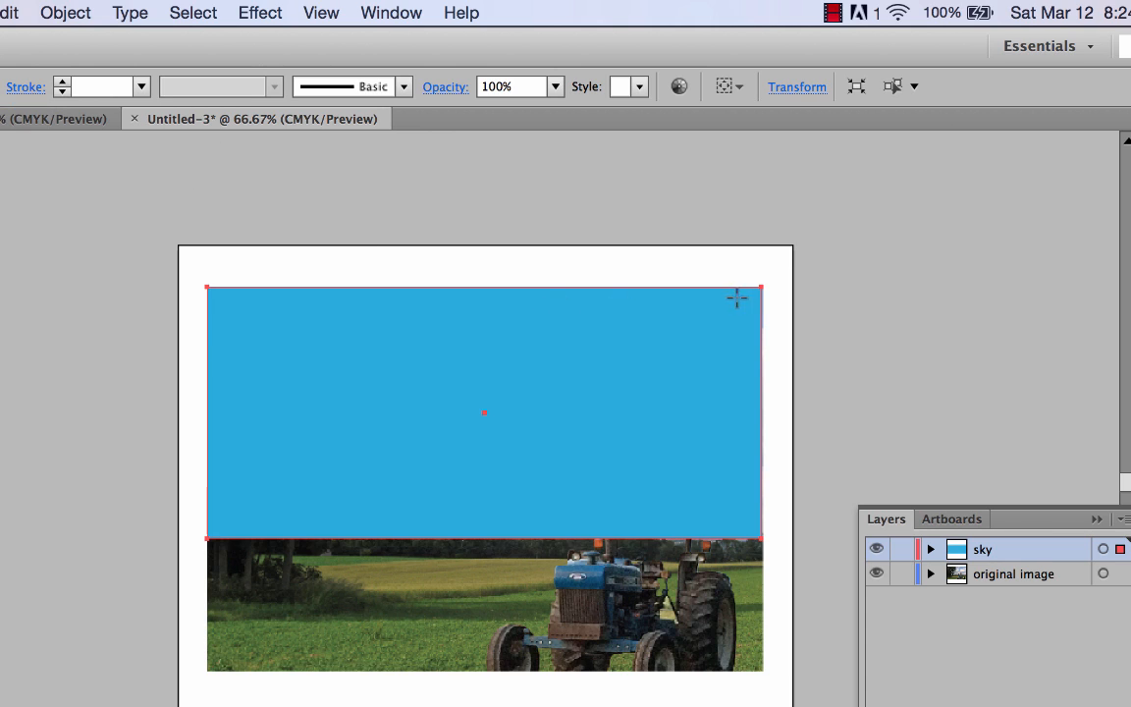
Step: Hide the sky layer to uncover the photo's horizon and collapse the Layers panel
key(v)
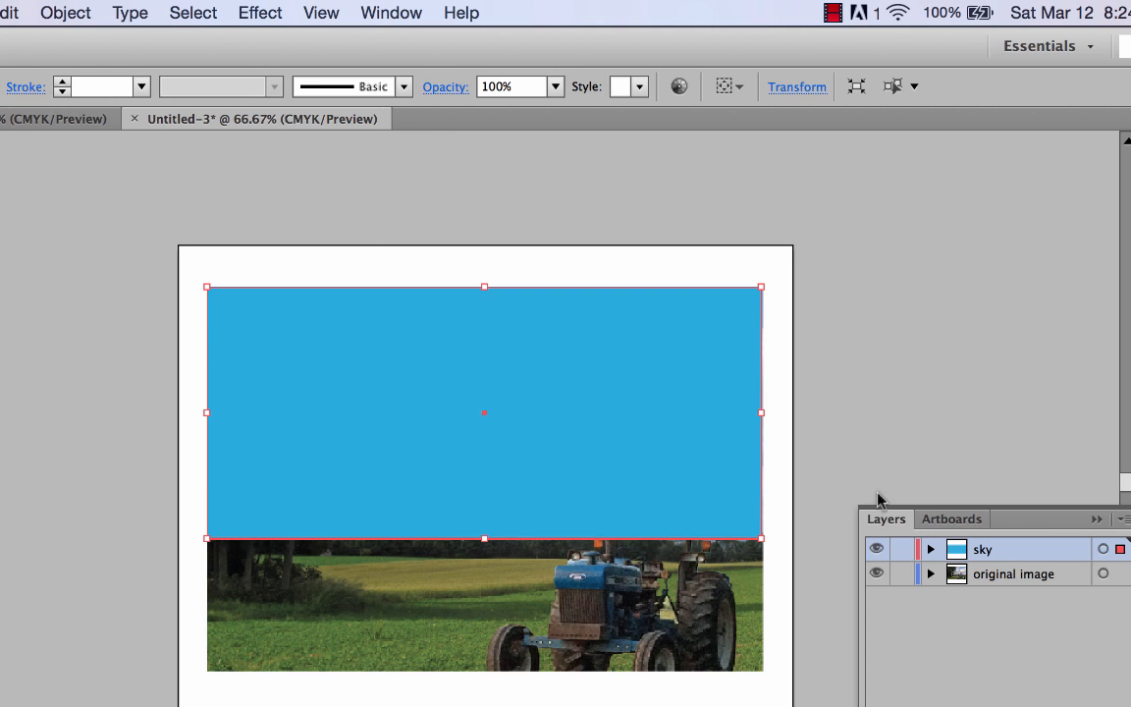
click(876, 551)
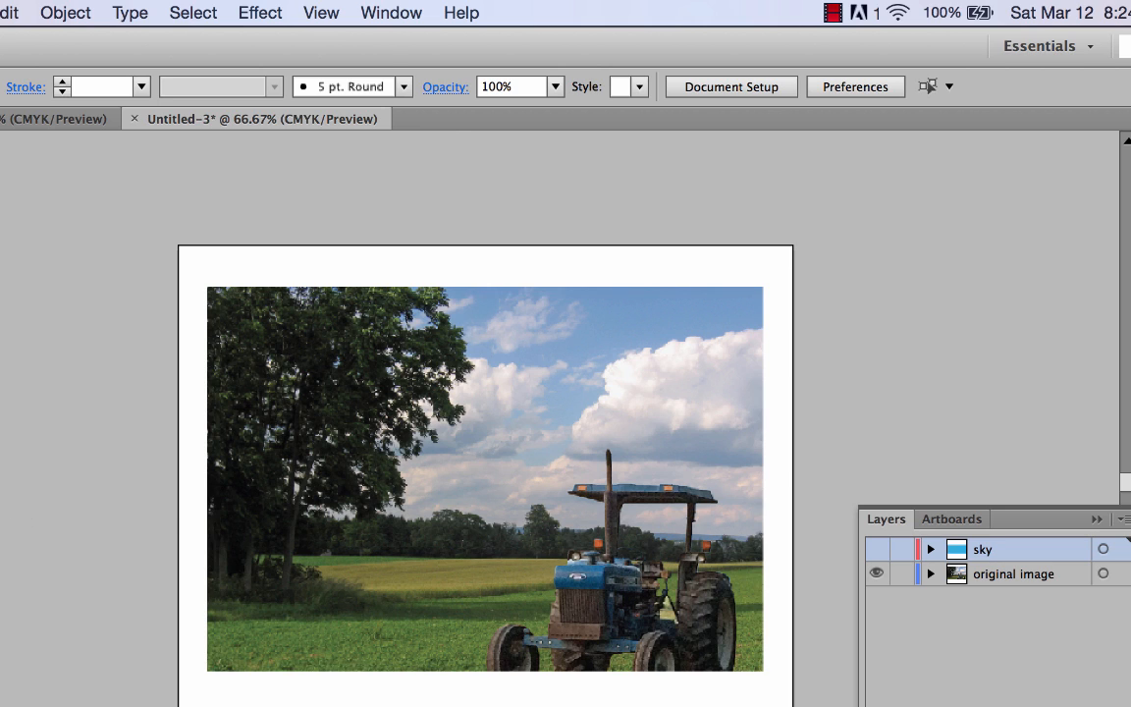
drag(187, 490, 859, 706)
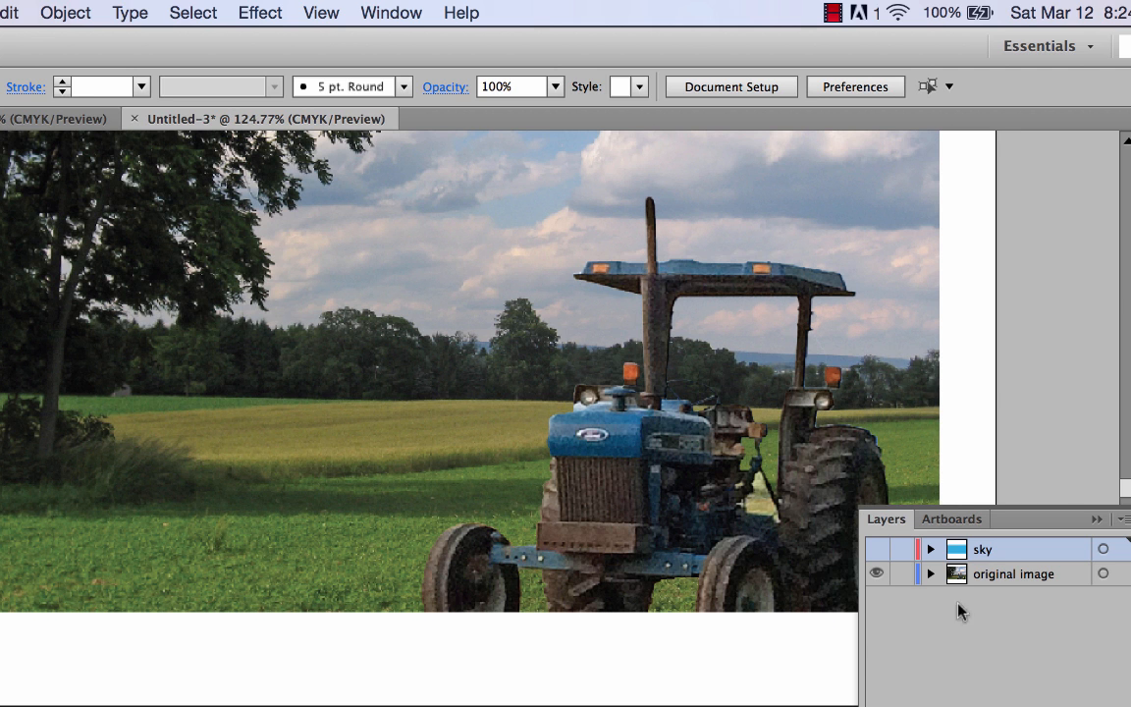
click(1096, 518)
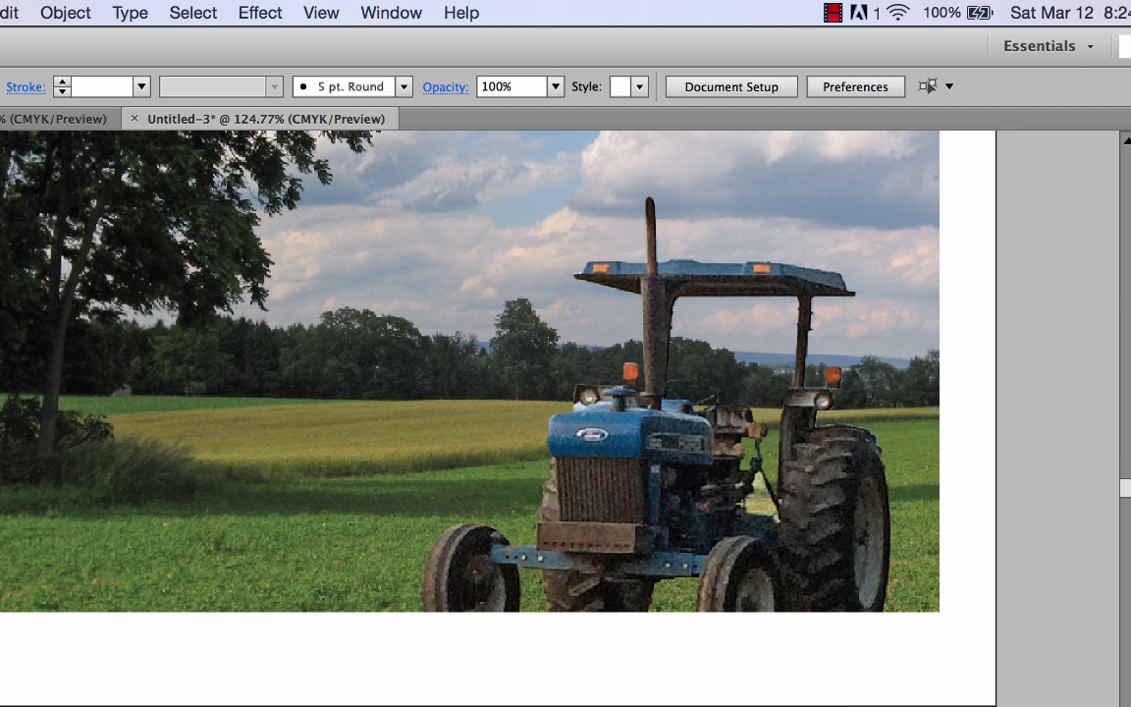
Step: Add a new layer above the sky layer and name it "mountains"
key(F7)
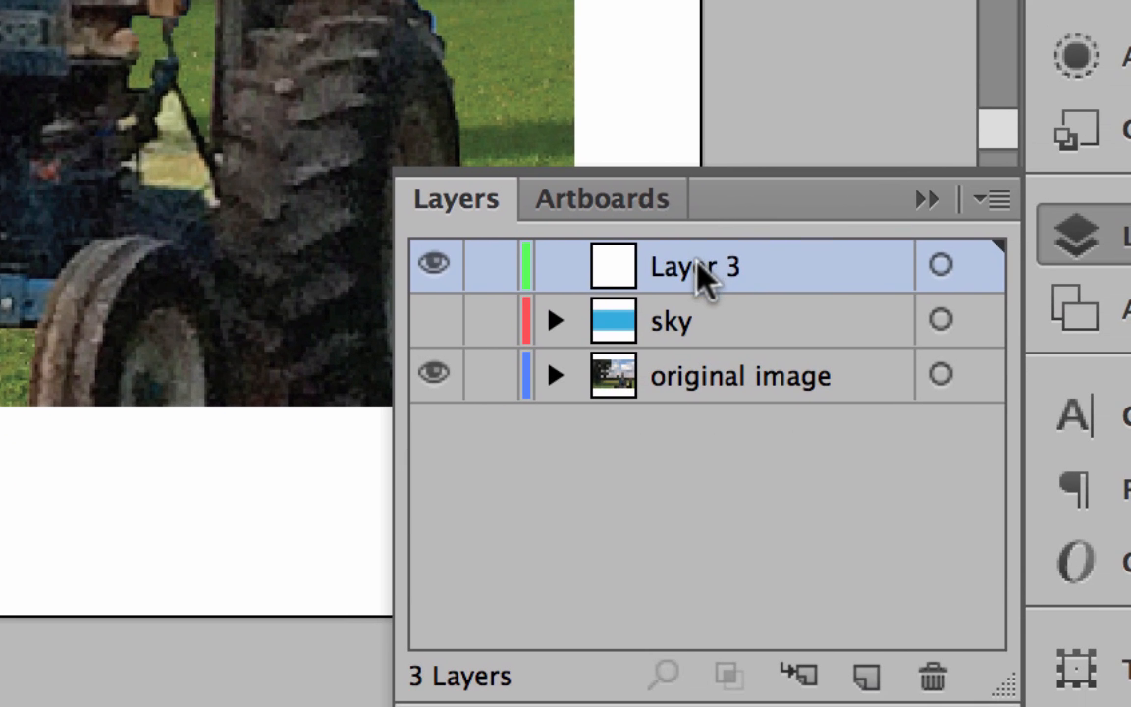
double_click(697, 266)
text(mo)
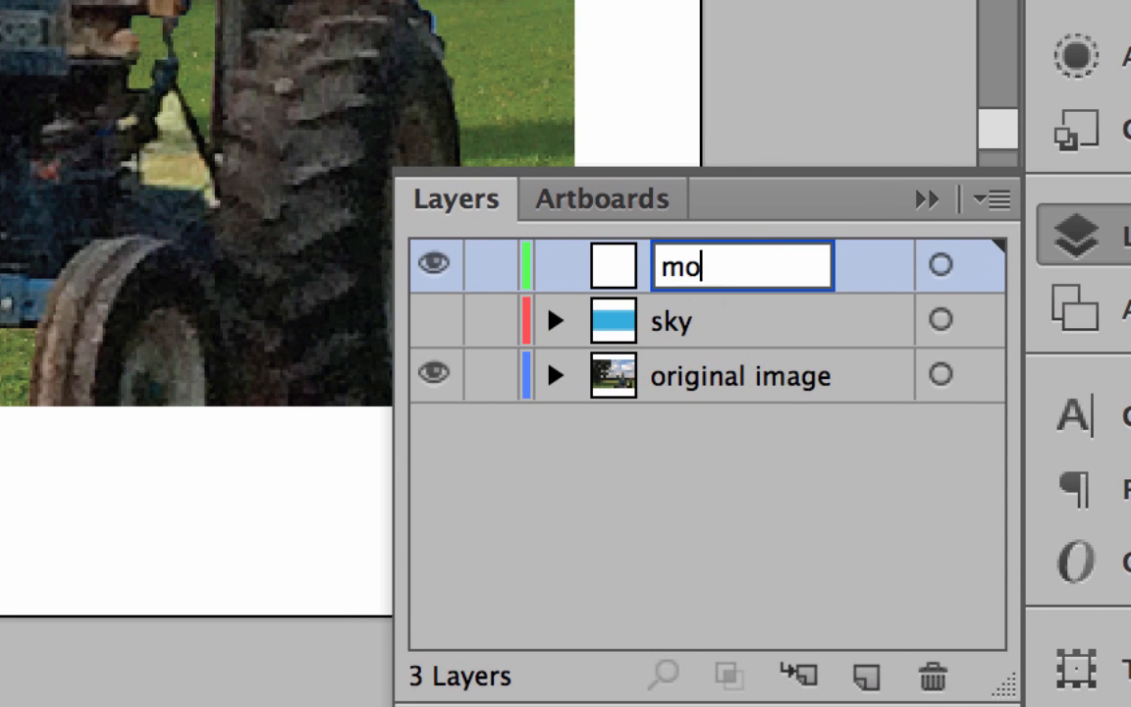
text(untains)
key(Return)
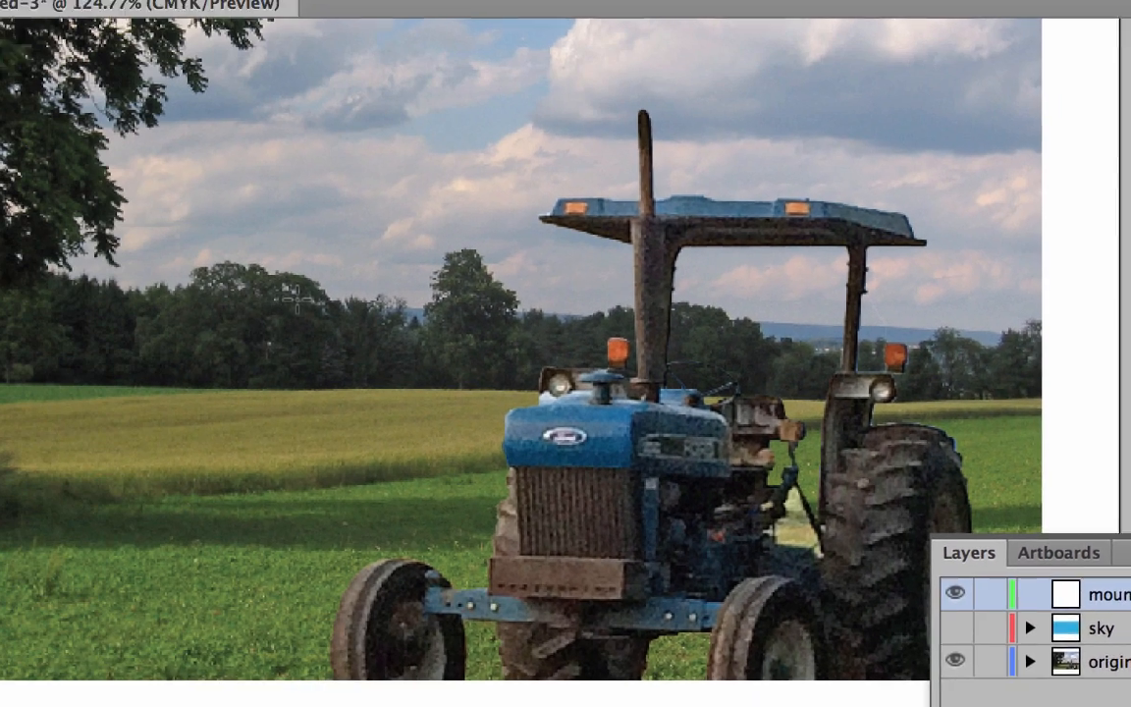
Step: Draw a long, narrow rectangle over the distant mountains, move it aside, and fill it with the mountains' grey-blue sampled from the photo
mouse_move(352, 328)
mouse_down()
mouse_move(541, 369)
mouse_move(850, 364)
mouse_move(1069, 408)
mouse_up()
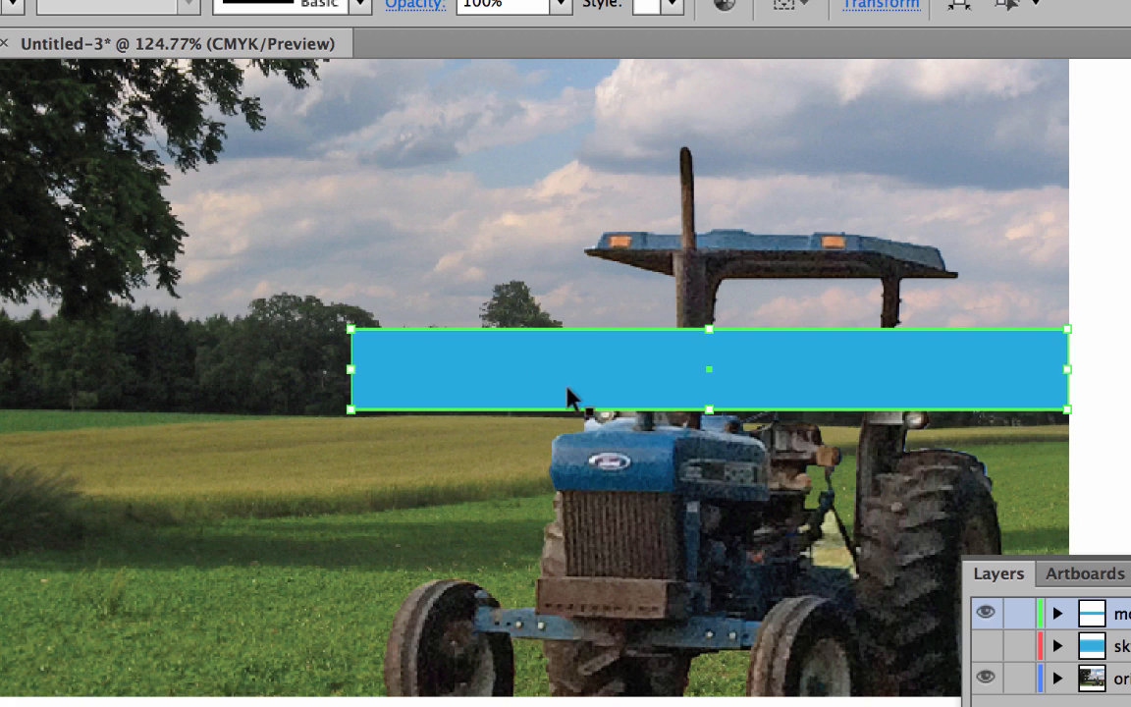
drag(606, 373, 447, 457)
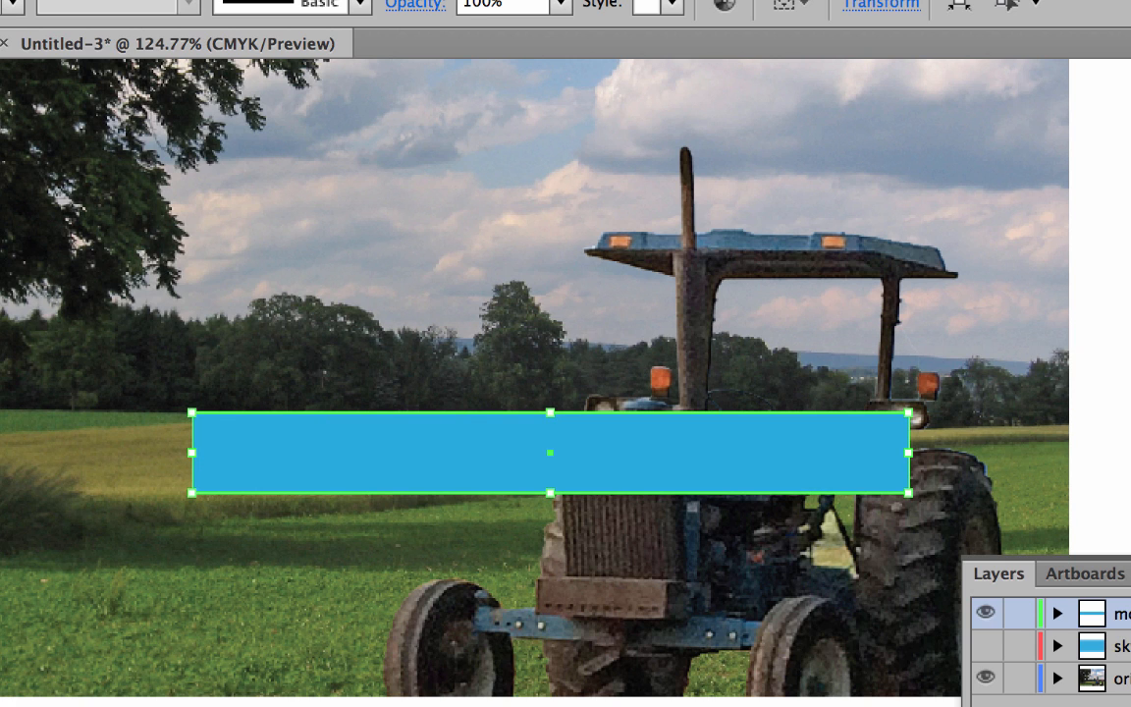
key(i)
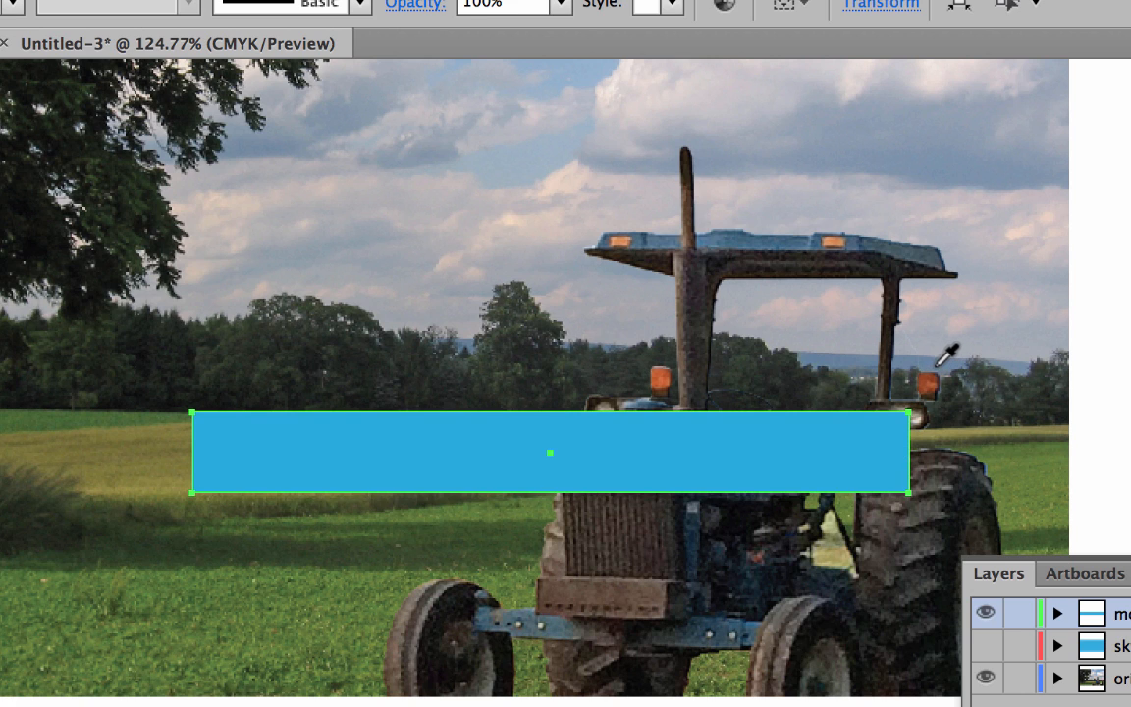
click(938, 359)
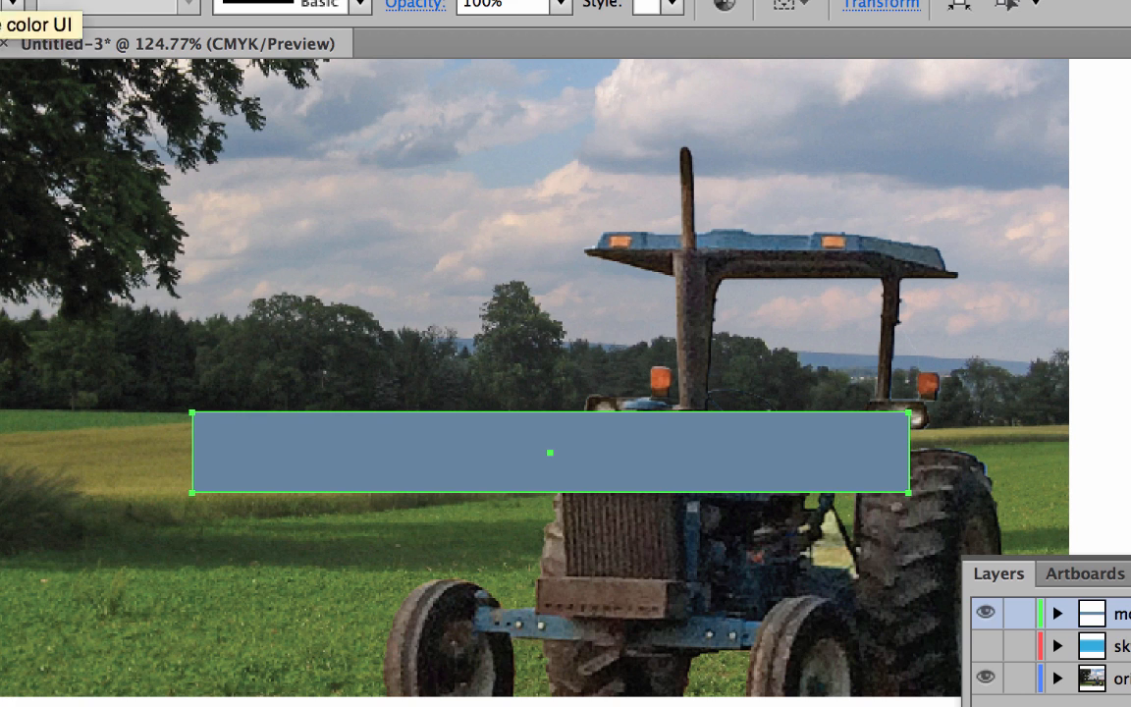
Step: Move the grey-blue rectangle back over the distant mountains against the photo's right edge and swap its fill and stroke
key(v)
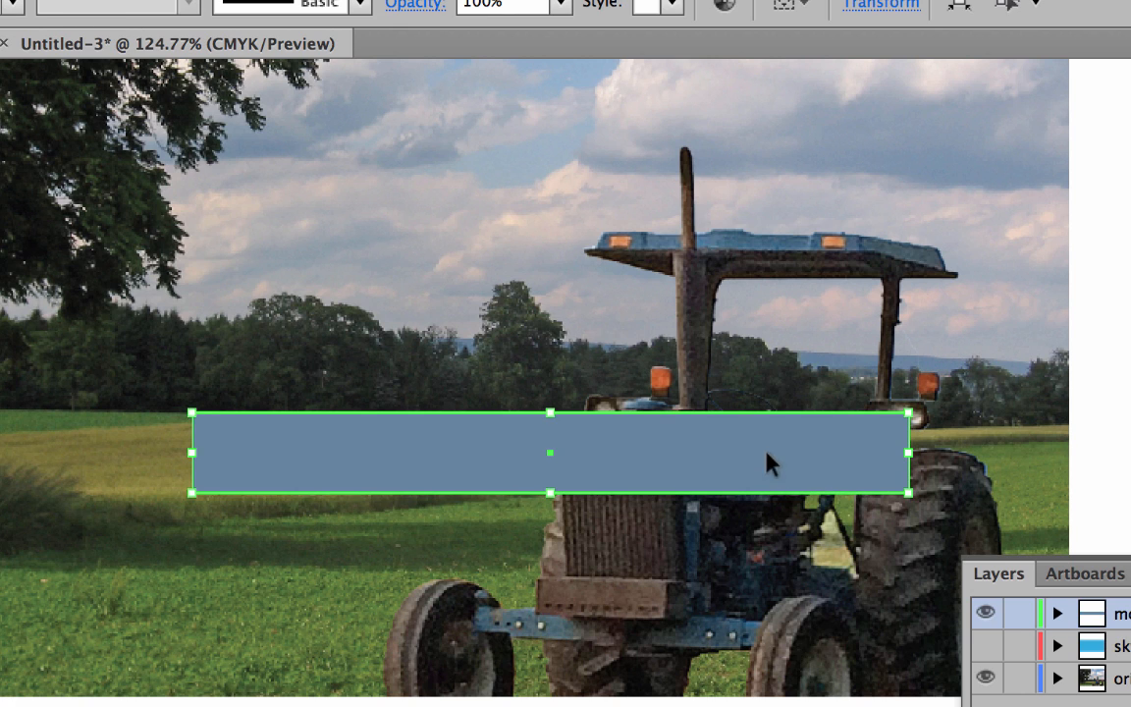
drag(768, 462, 926, 388)
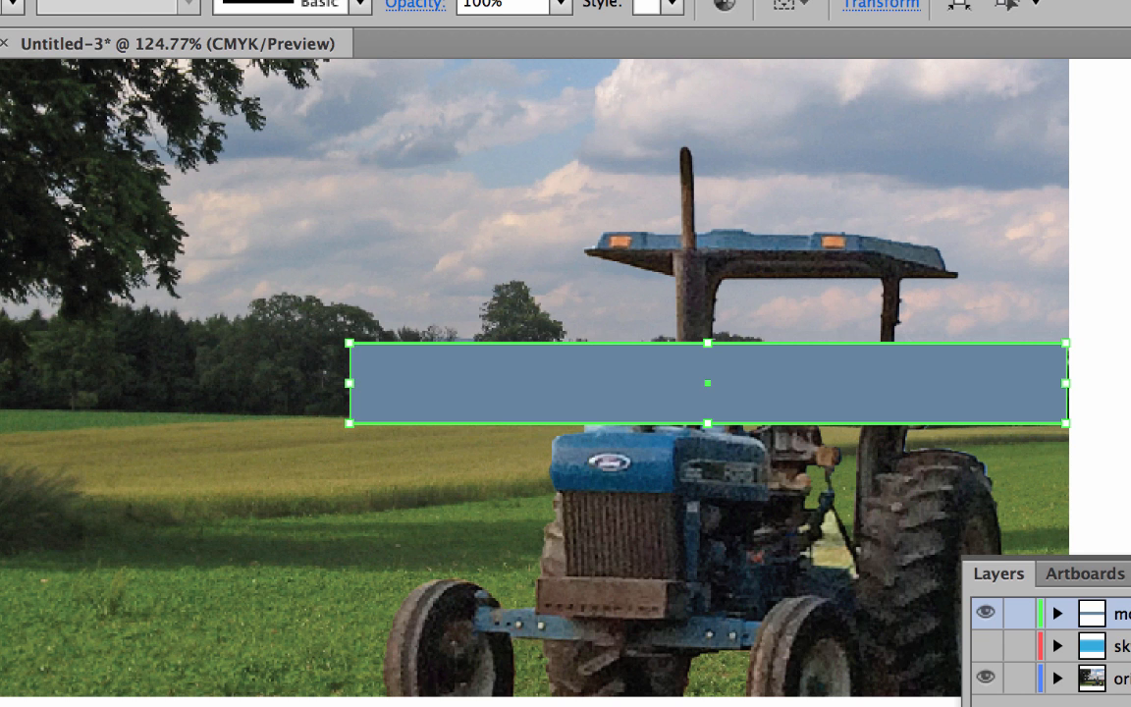
key(shift+x)
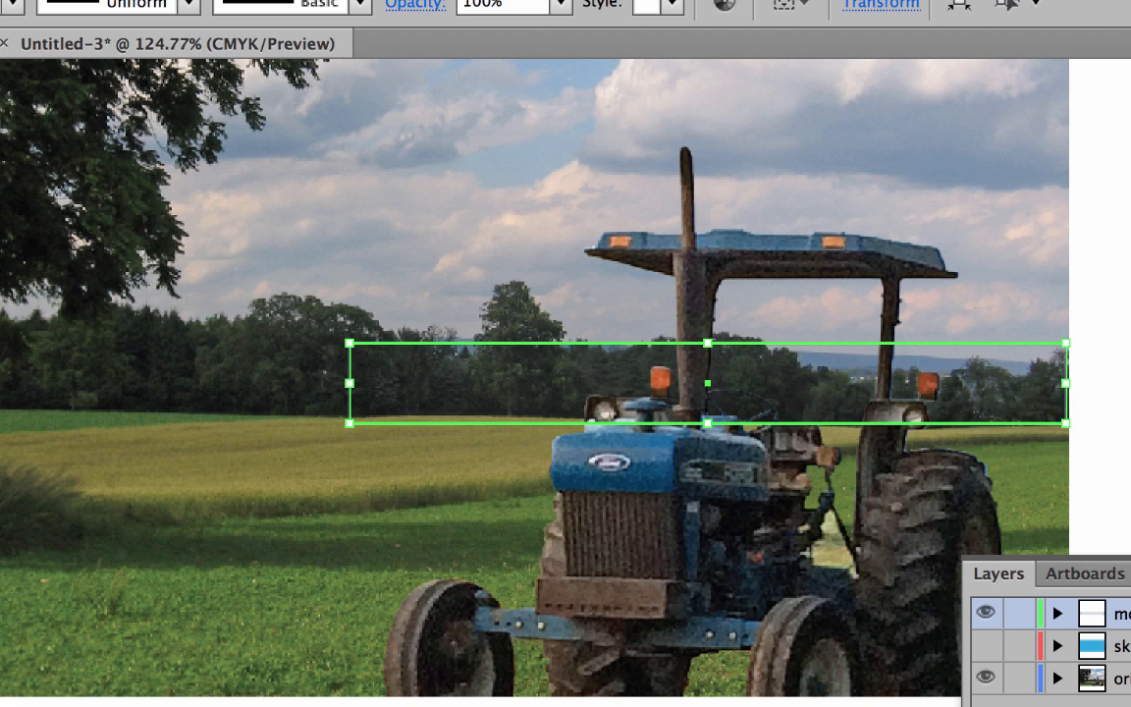
Step: Switch to the blank Untitled-1 document and draw a large white rectangle with a black outline as a practice shape
key(p)
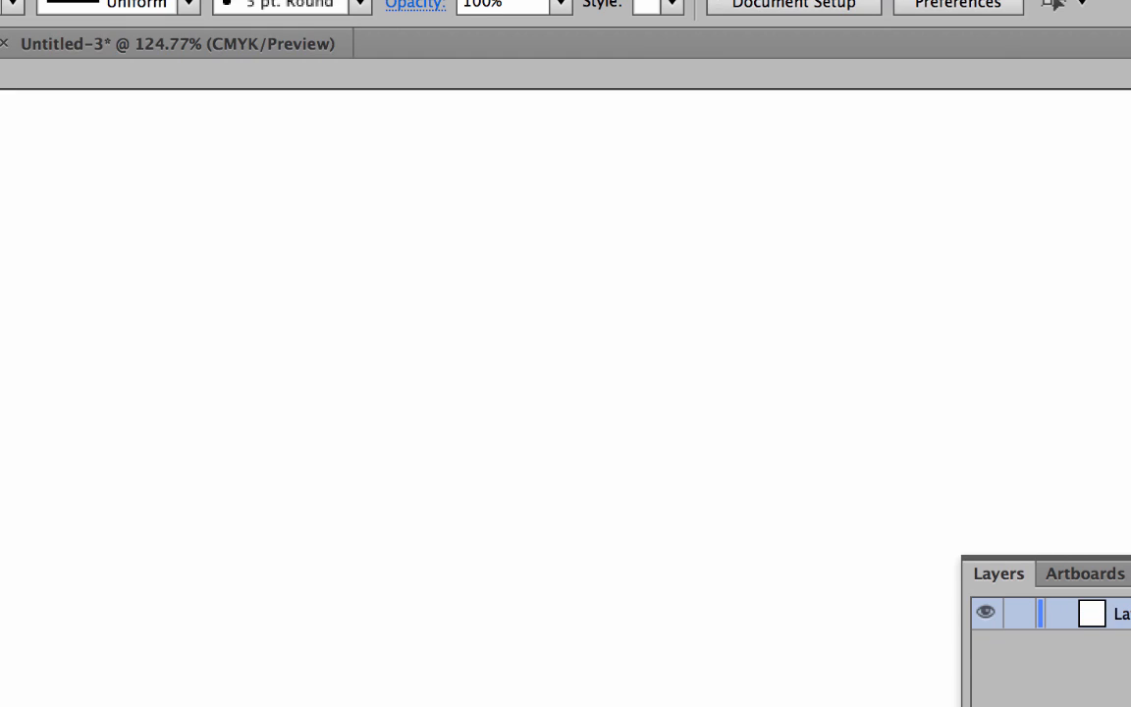
drag(324, 169, 1048, 632)
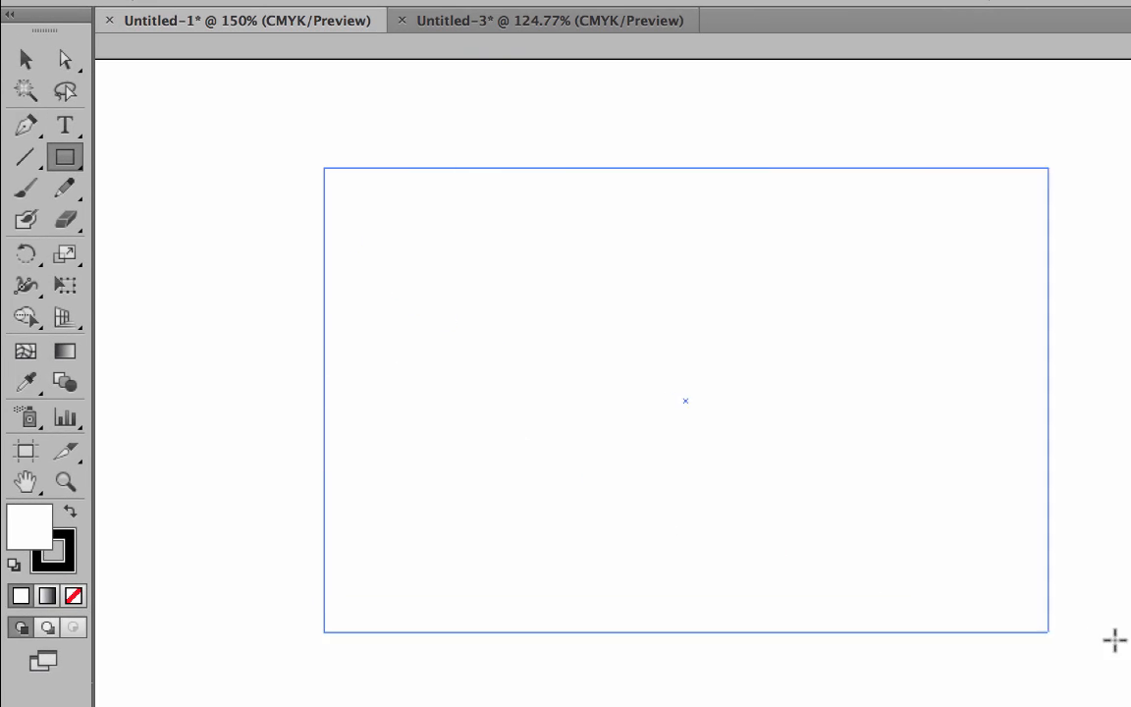
drag(1116, 640, 1001, 565)
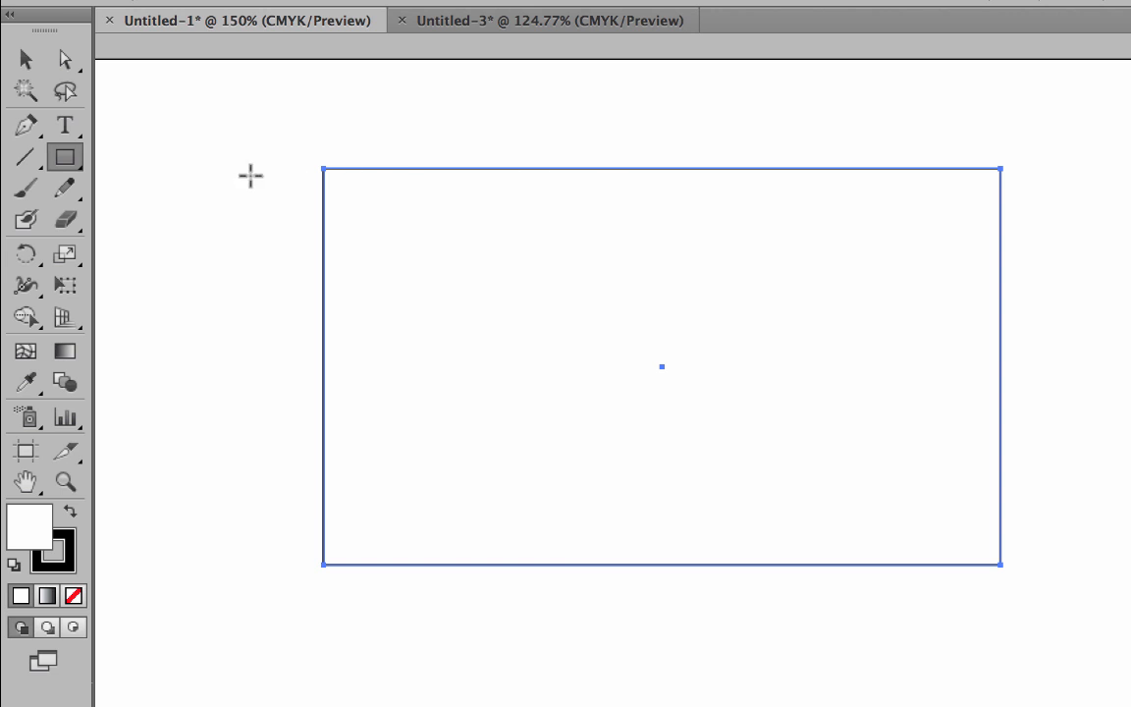
Step: Set the Pencil tool's Fidelity to 3.5 pixels and Smoothness to 16%, and redraw the practice rectangle's upper edge as a wavy line
click(64, 188)
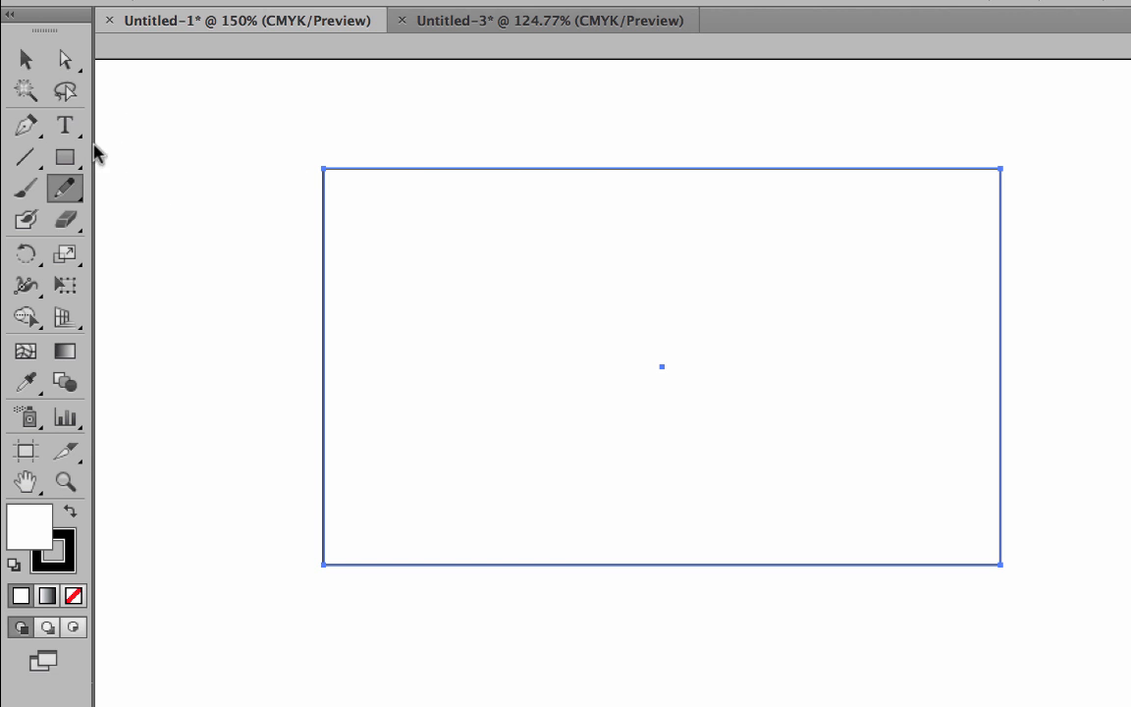
double_click(65, 187)
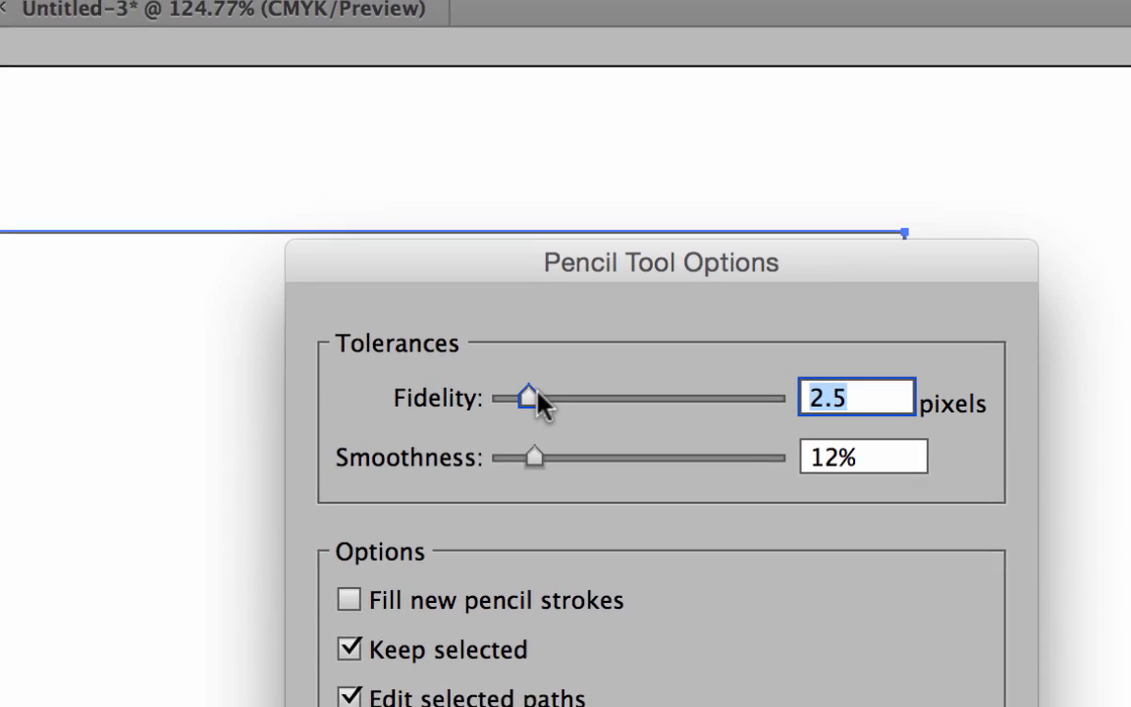
drag(528, 411, 727, 413)
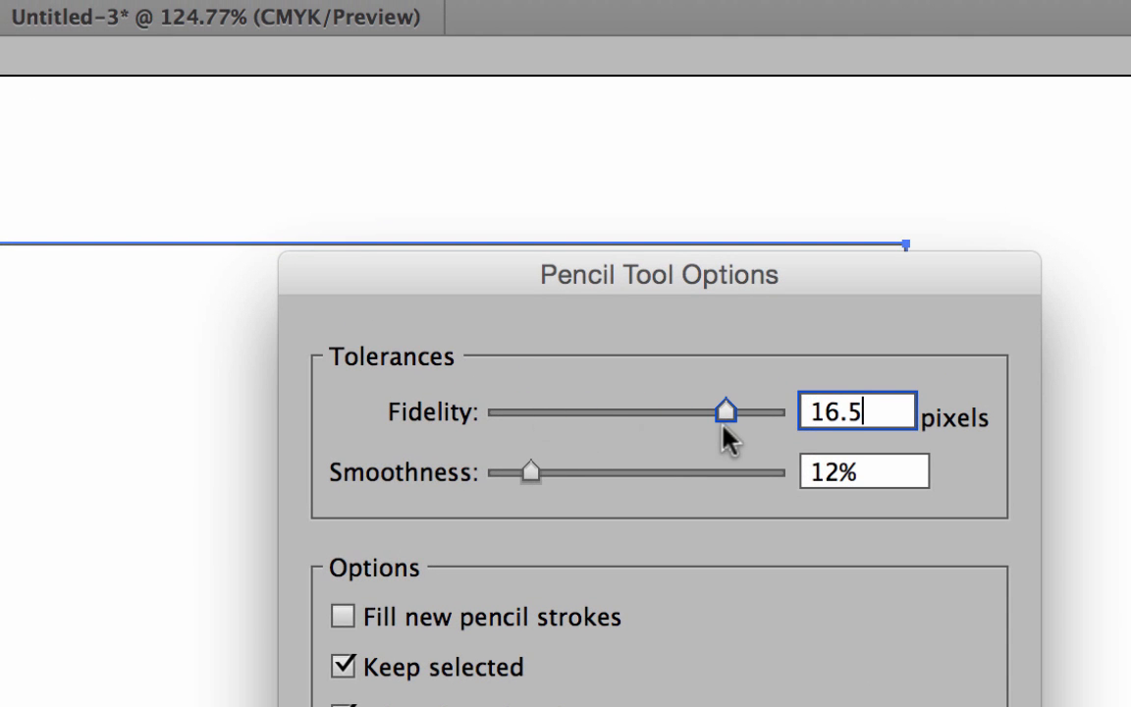
mouse_move(533, 479)
mouse_down()
mouse_move(568, 470)
mouse_move(743, 475)
mouse_move(515, 486)
mouse_up()
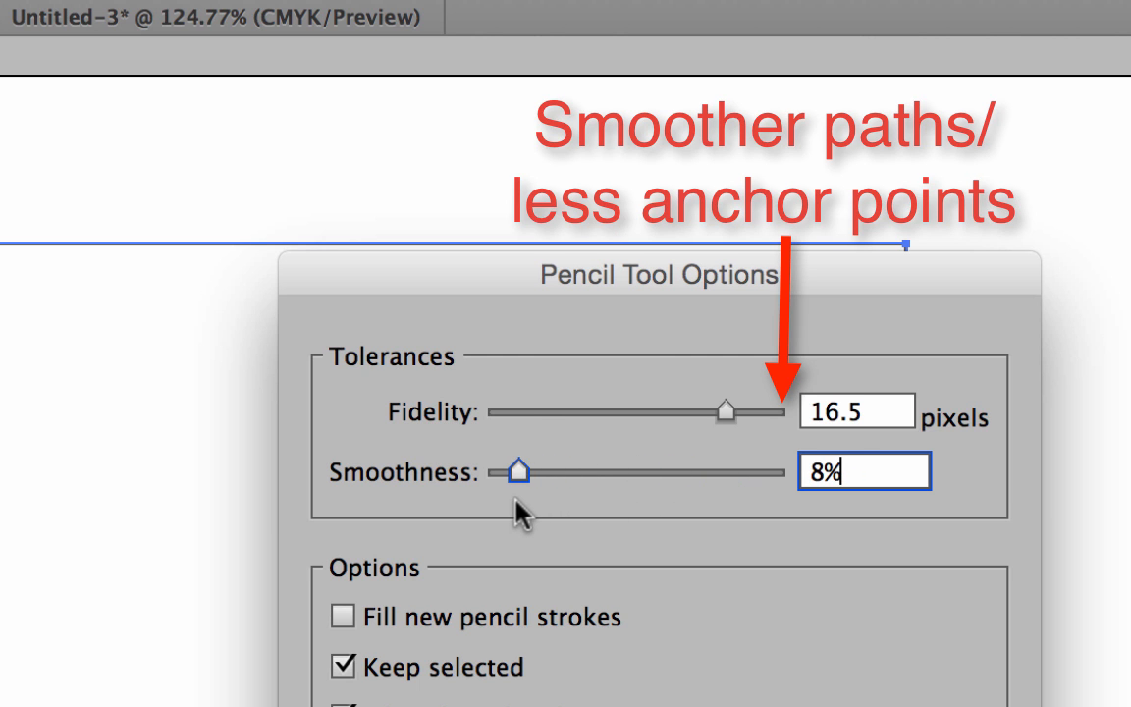
drag(728, 413, 604, 413)
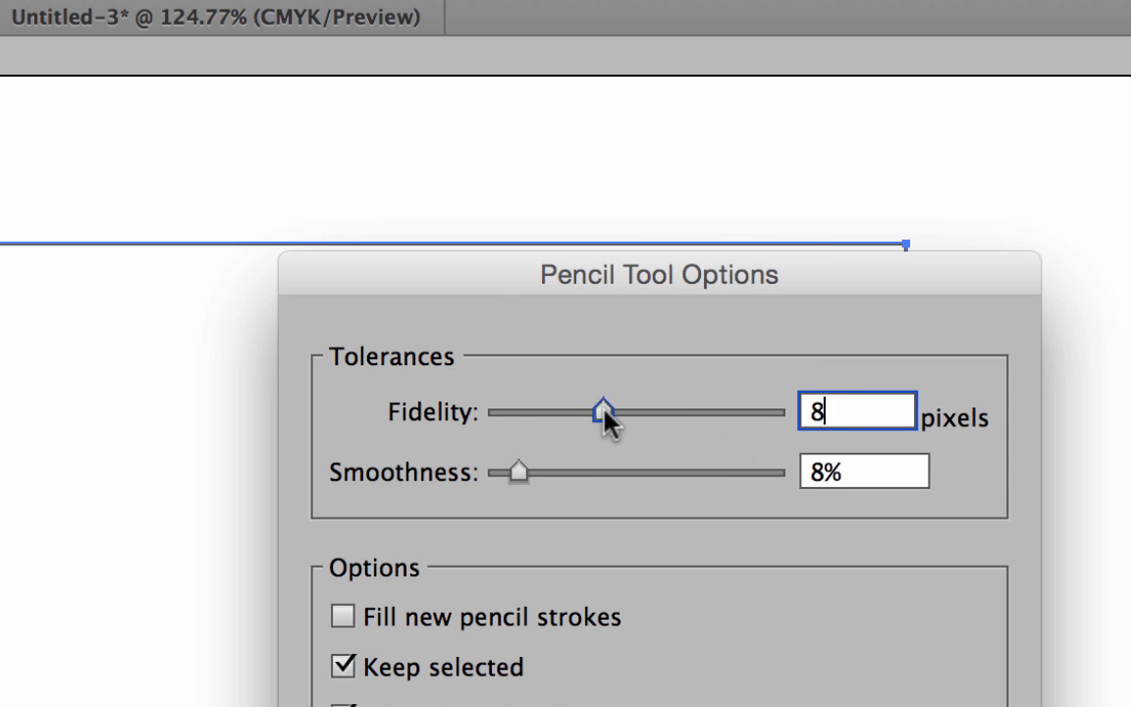
drag(521, 415, 512, 416)
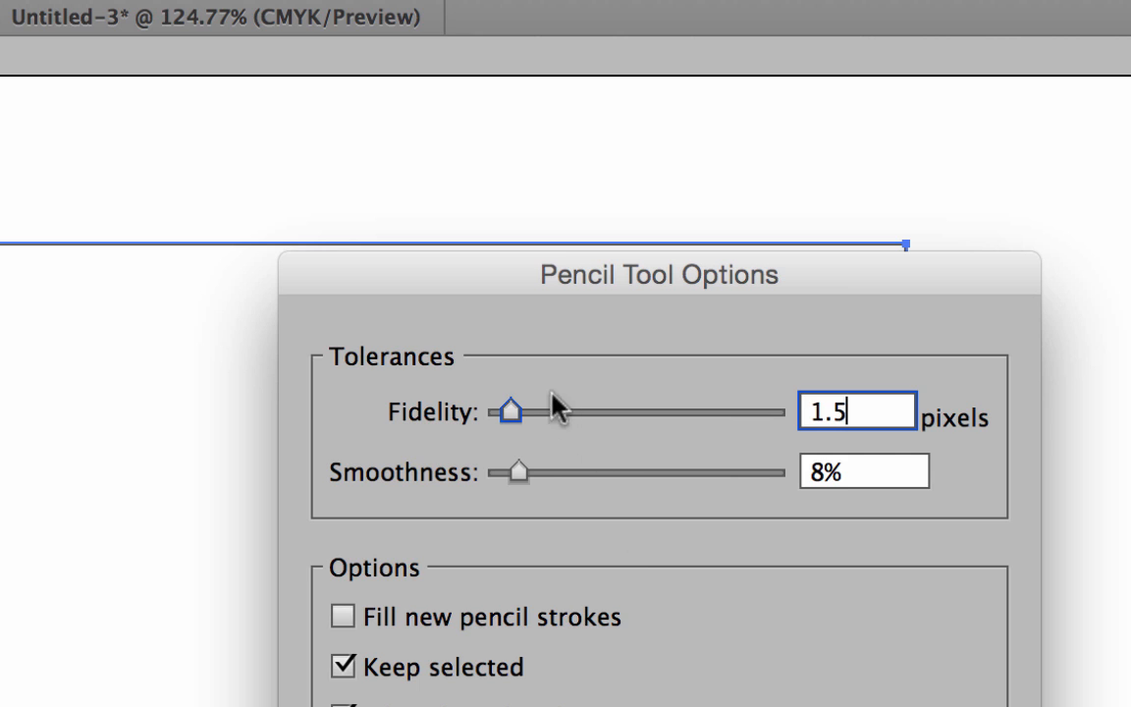
drag(505, 405, 548, 409)
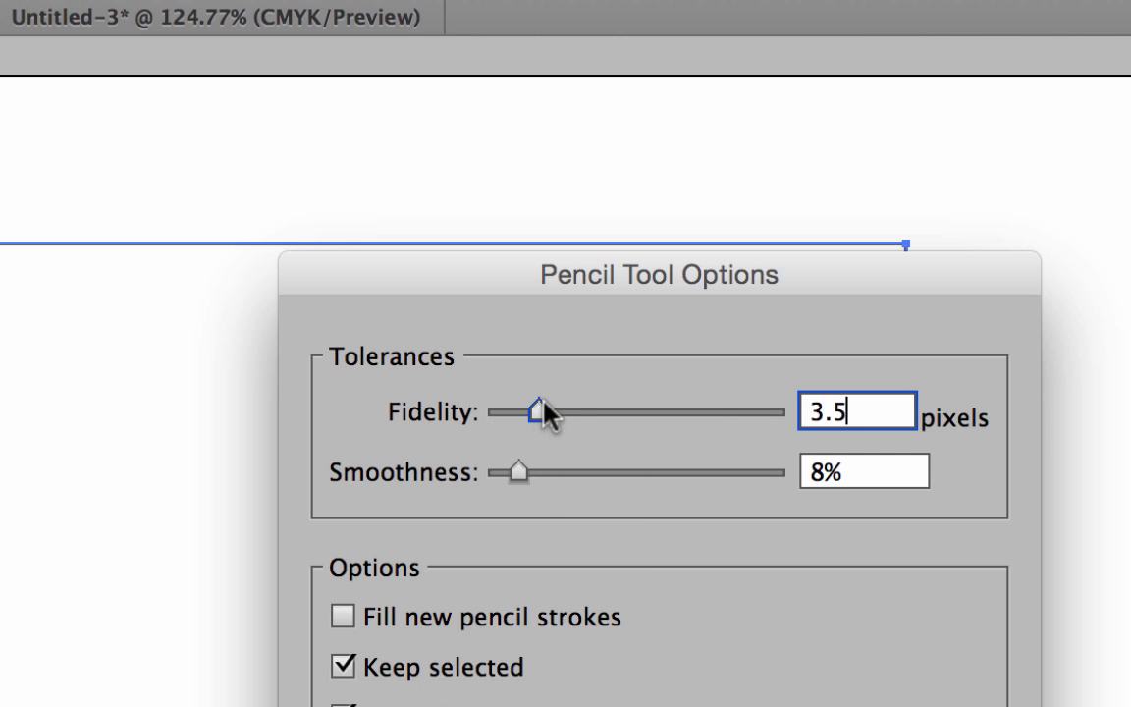
drag(522, 473, 543, 473)
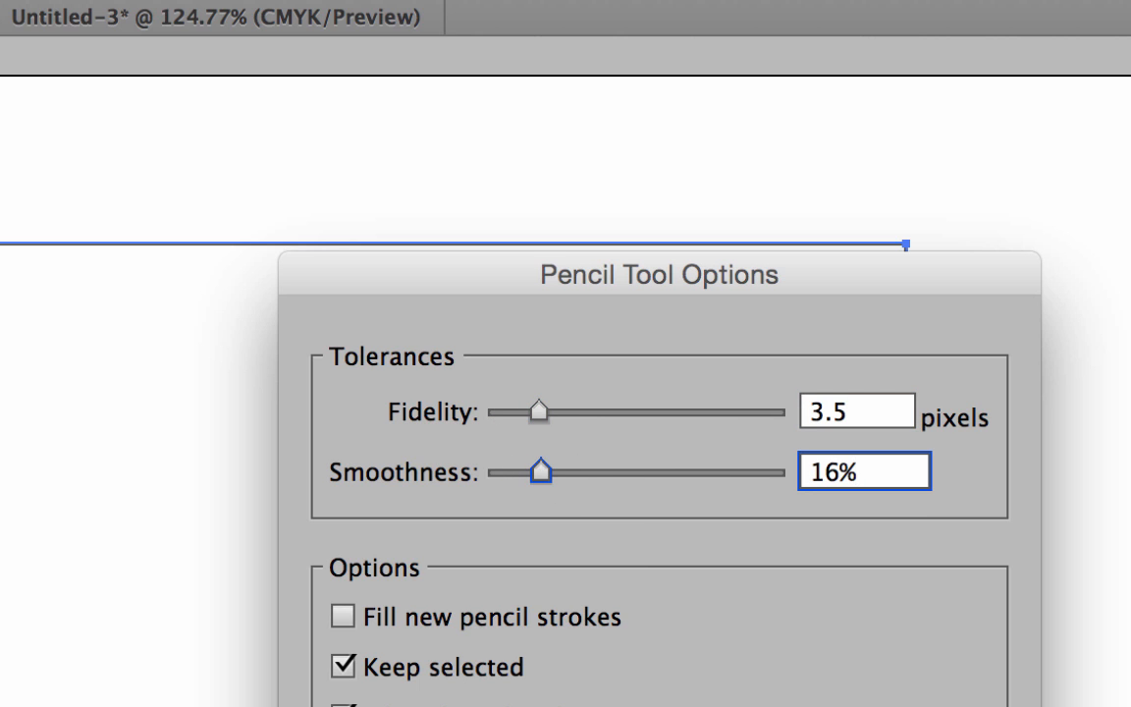
key(Return)
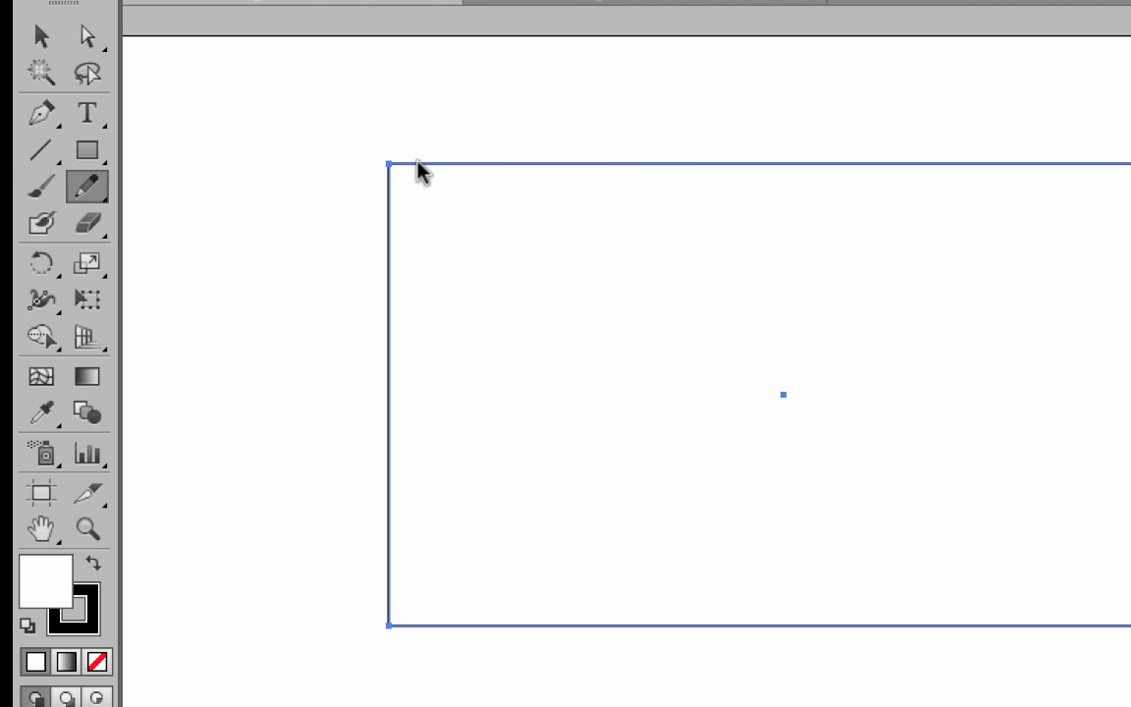
mouse_move(420, 162)
mouse_down()
mouse_move(501, 158)
mouse_move(599, 110)
mouse_move(674, 136)
mouse_move(834, 147)
mouse_move(919, 138)
mouse_move(957, 161)
mouse_move(1032, 164)
mouse_up()
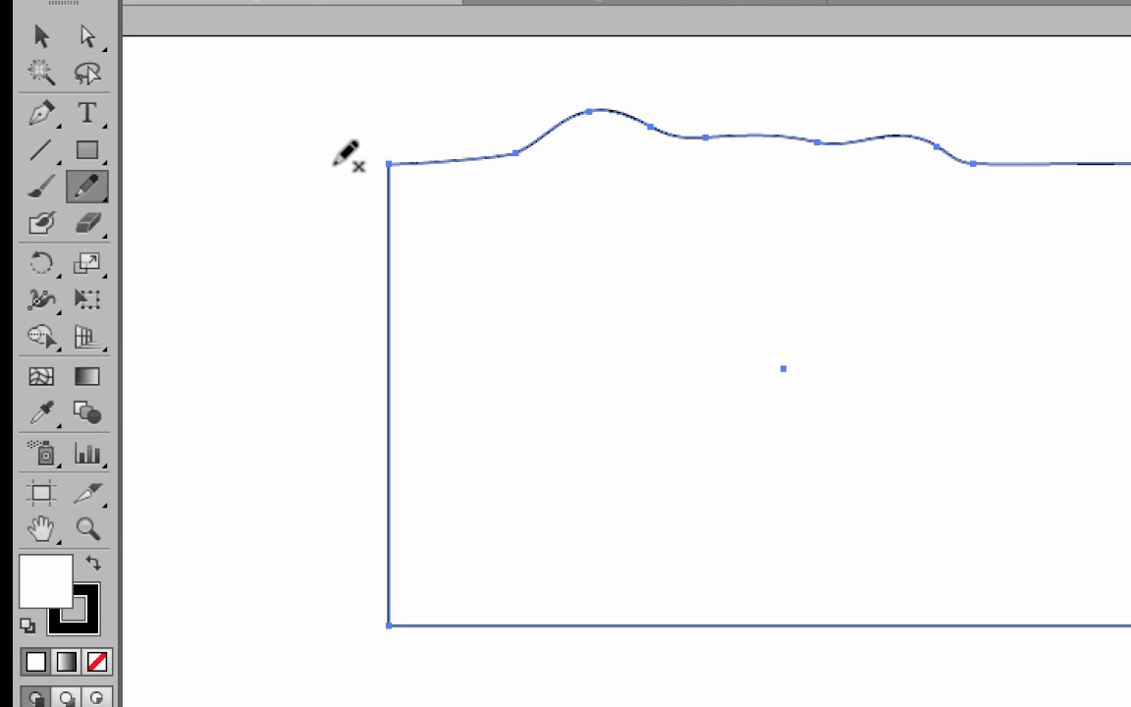
Step: Raise the Pencil tool's Fidelity to 17.5 pixels and Smoothness to 87%, and redraw the practice rectangle's right edge as a wavy line
double_click(99, 195)
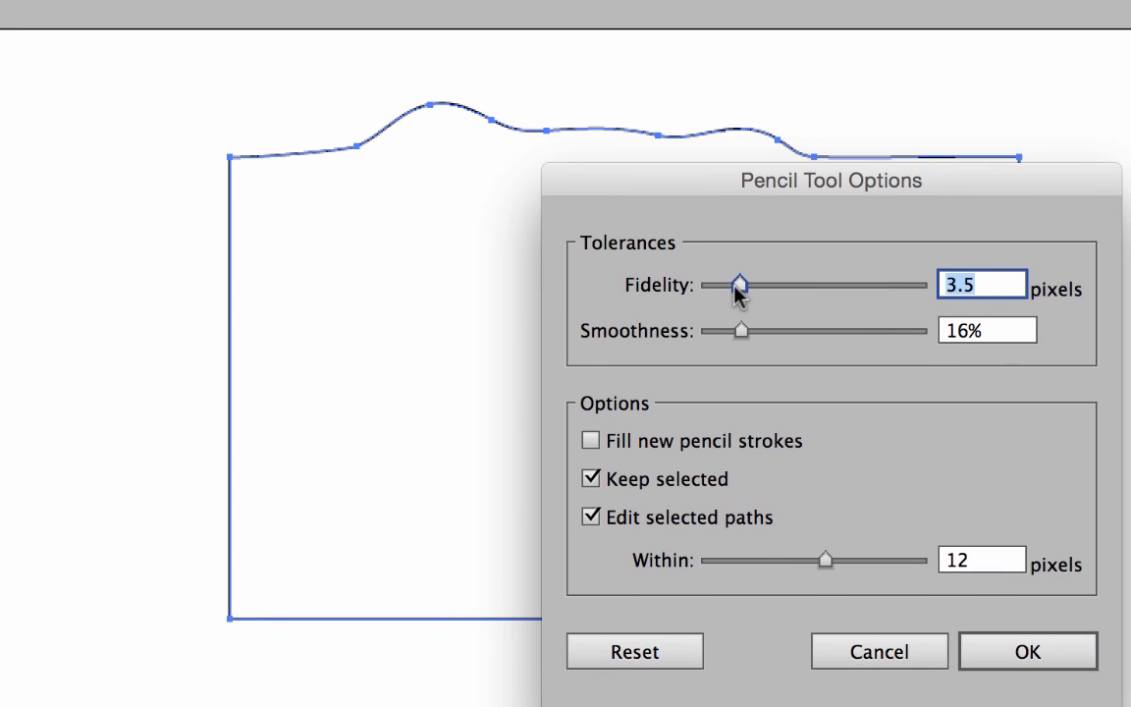
drag(892, 292, 1038, 311)
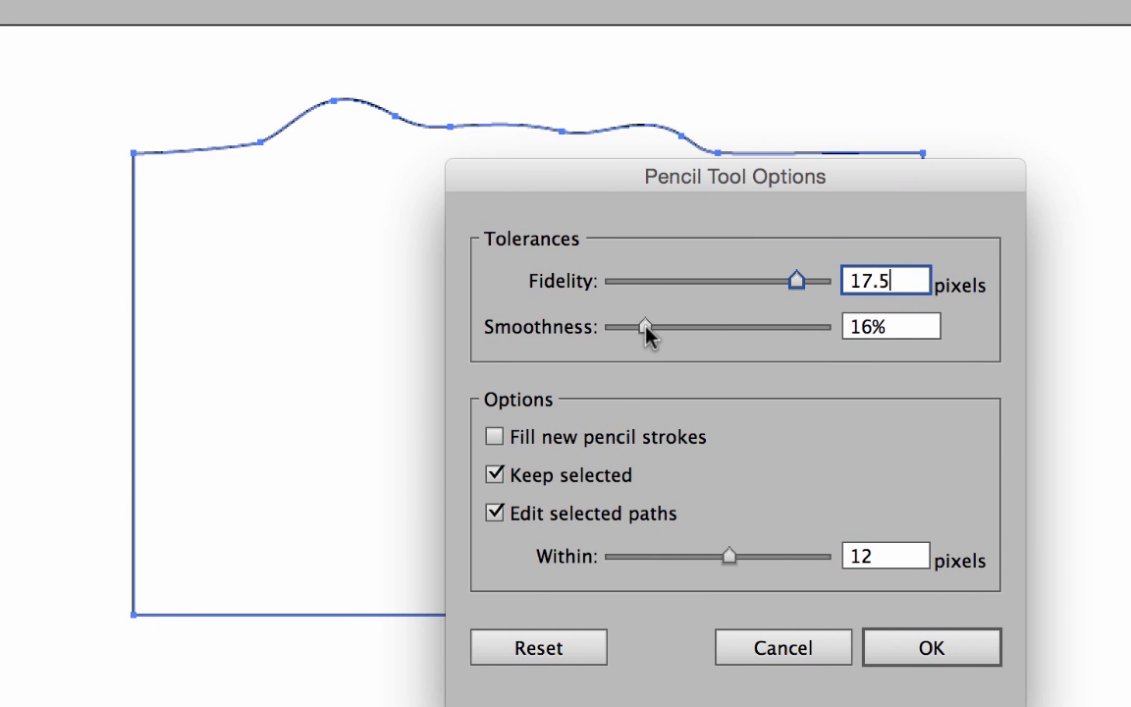
drag(644, 331, 794, 334)
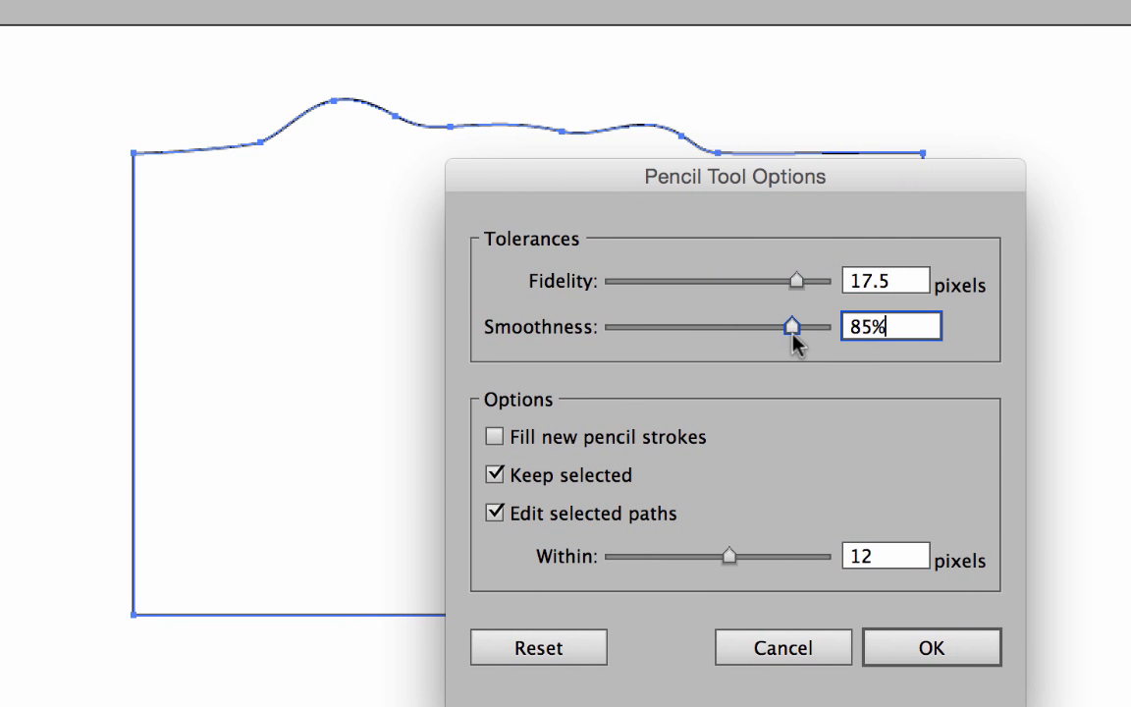
click(932, 650)
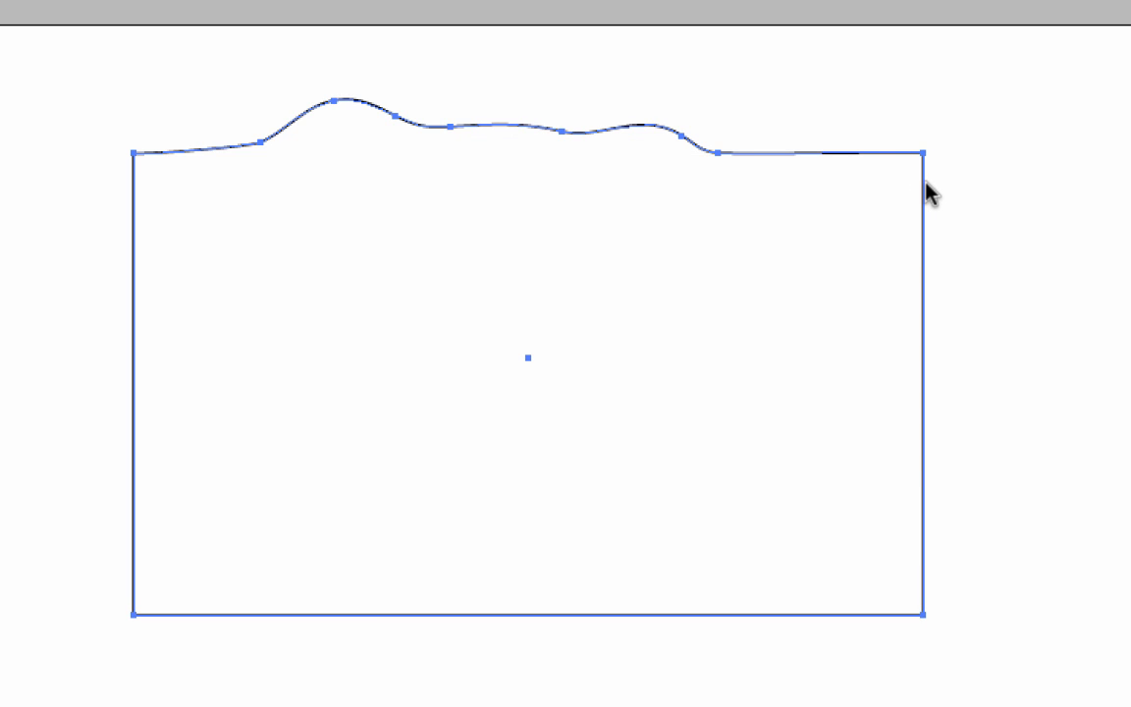
mouse_move(928, 188)
mouse_down()
mouse_move(927, 232)
mouse_move(879, 314)
mouse_move(880, 361)
mouse_move(933, 401)
mouse_move(938, 477)
mouse_move(922, 556)
mouse_up()
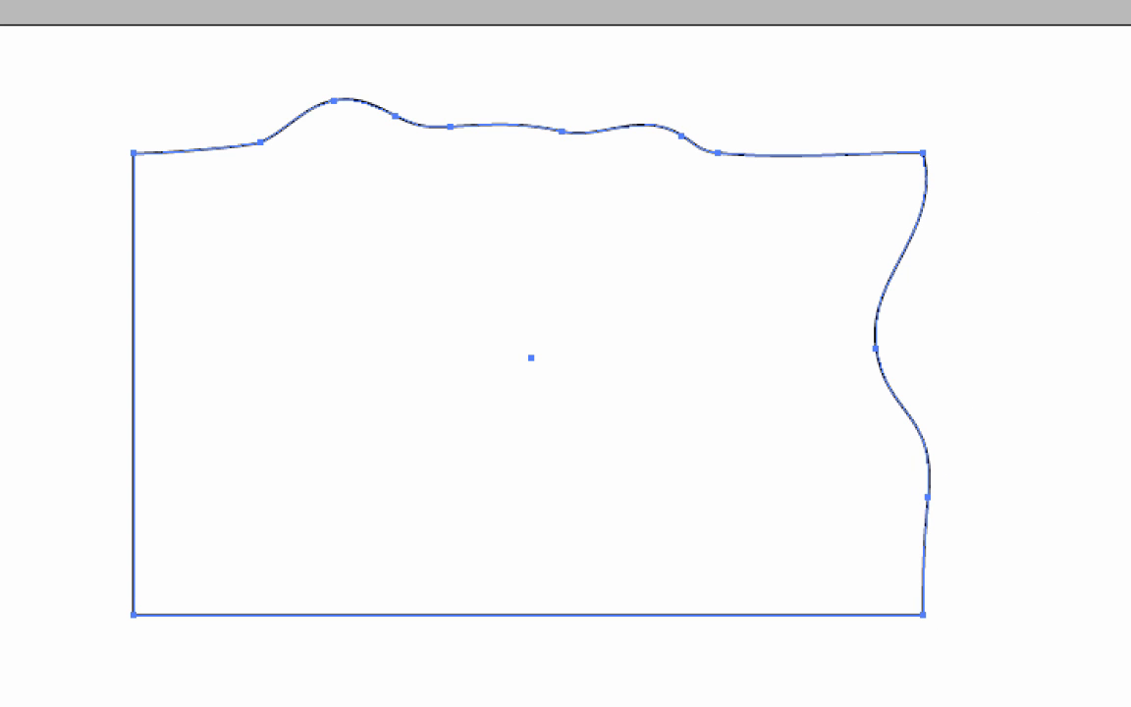
Step: Lower the Pencil tool's Fidelity to 4.5 pixels and Smoothness to 21%
key(Return)
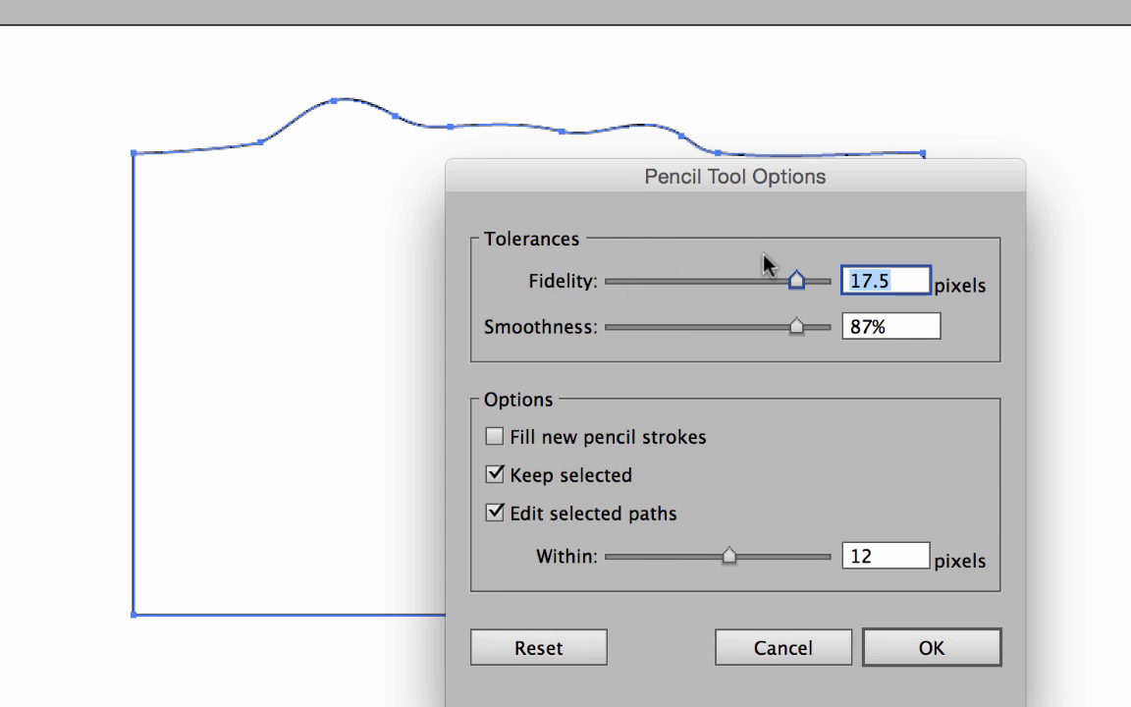
drag(800, 285, 644, 328)
drag(794, 325, 660, 353)
drag(641, 282, 650, 279)
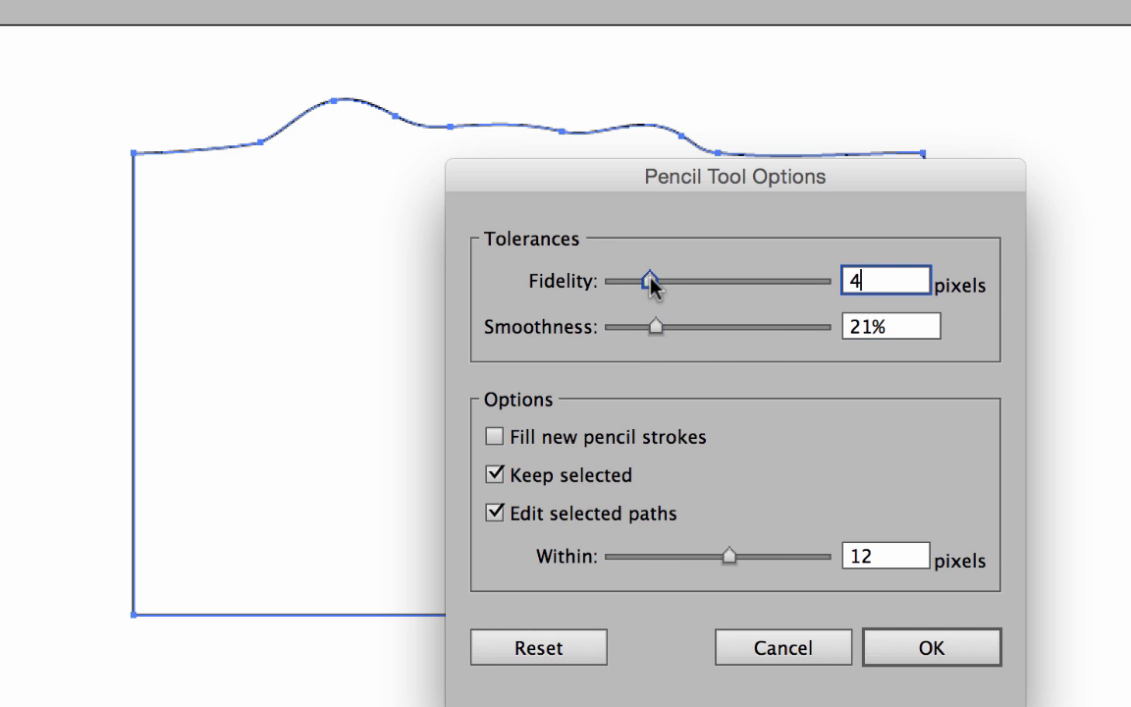
click(932, 648)
Step: Redraw parts of the practice shape freehand, with one stroke leaving its upper edge and others reshaping its left side and corner
mouse_move(824, 154)
mouse_down()
mouse_move(782, 165)
mouse_move(726, 155)
mouse_move(538, 47)
mouse_up()
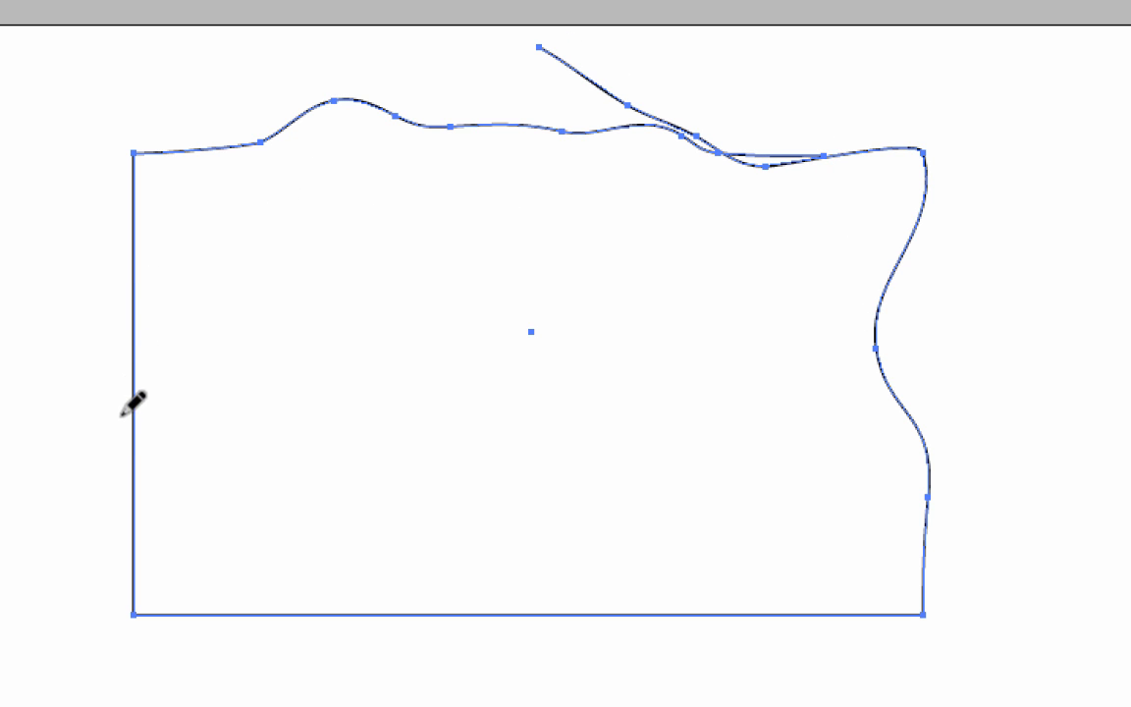
mouse_move(120, 422)
mouse_down()
mouse_move(122, 182)
mouse_move(187, 137)
mouse_move(232, 145)
mouse_move(329, 89)
mouse_up()
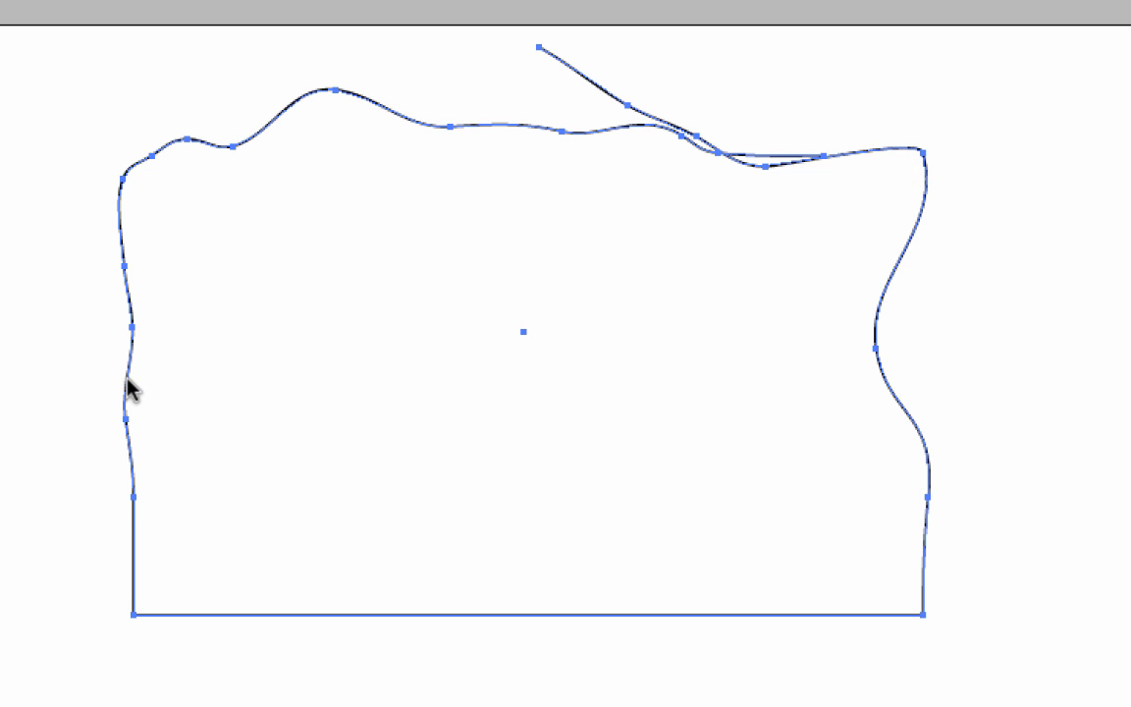
mouse_move(127, 381)
mouse_down()
mouse_move(136, 596)
mouse_move(212, 633)
mouse_move(550, 706)
mouse_up()
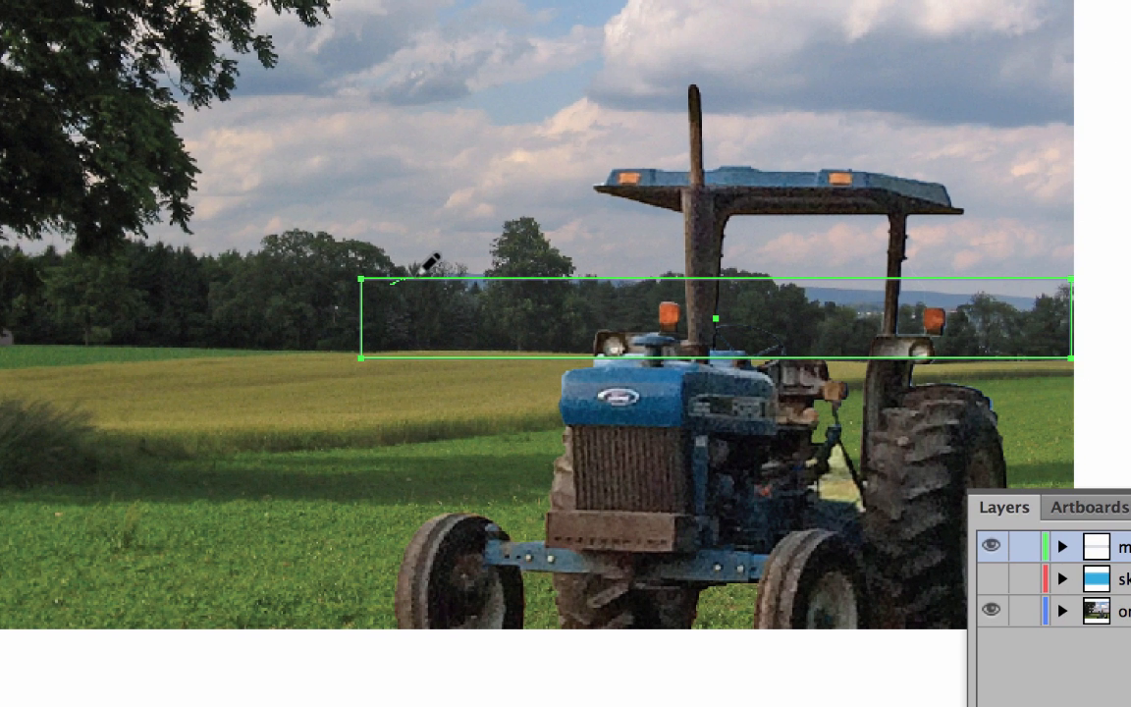
Step: In Untitled-3, redraw the upper edge of the mountains rectangle with the Pencil as a wavy ridge line ending on its right side
mouse_move(474, 261)
mouse_down()
mouse_move(525, 297)
mouse_move(570, 299)
mouse_move(590, 282)
mouse_move(647, 276)
mouse_move(735, 290)
mouse_move(760, 280)
mouse_move(1056, 285)
mouse_up()
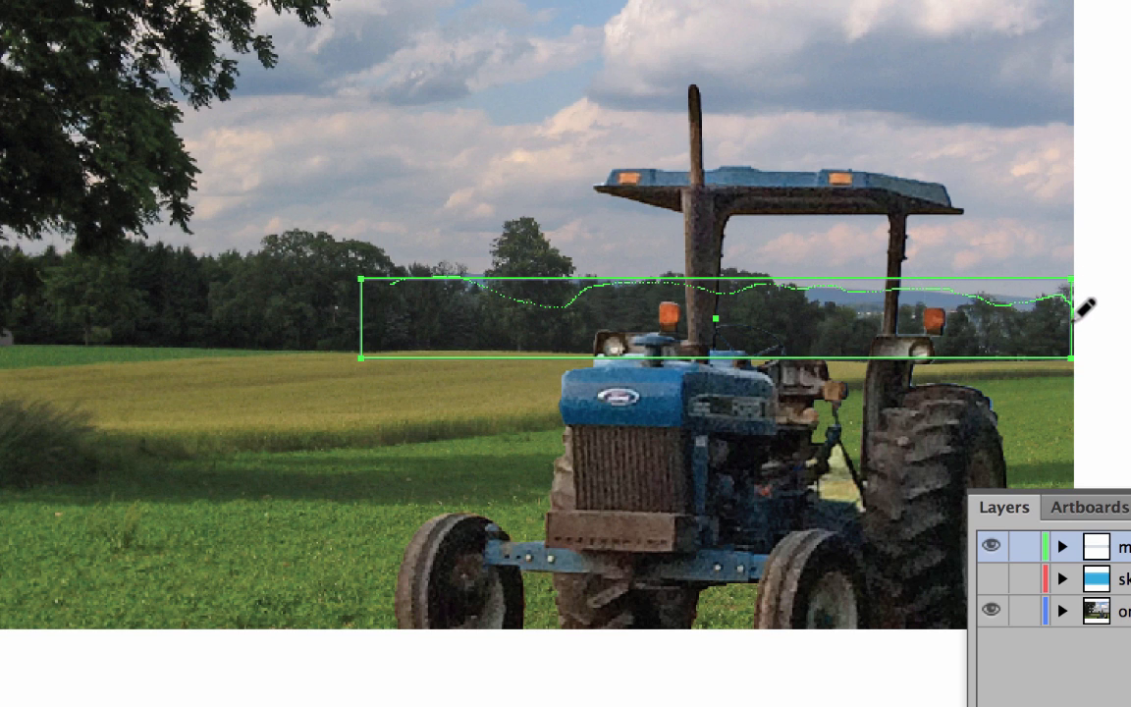
drag(1073, 331, 1073, 332)
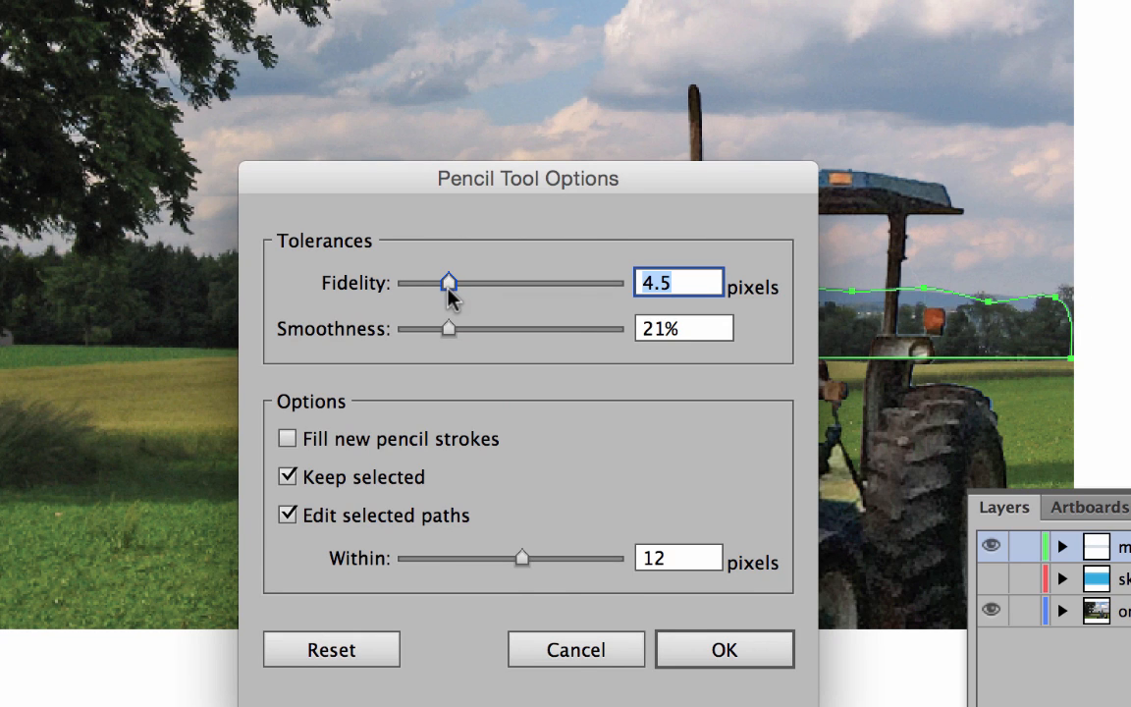
Step: Refine the Pencil tool's tolerances to 2.5 pixels Fidelity and 11% Smoothness
drag(448, 330, 437, 330)
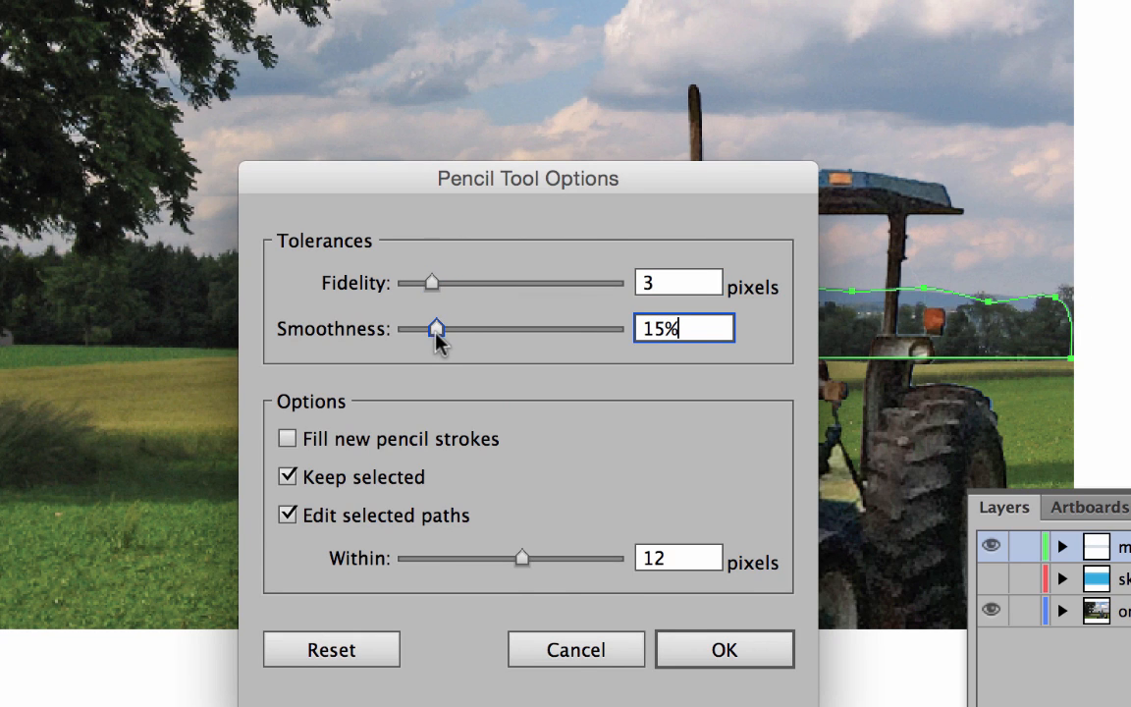
click(723, 649)
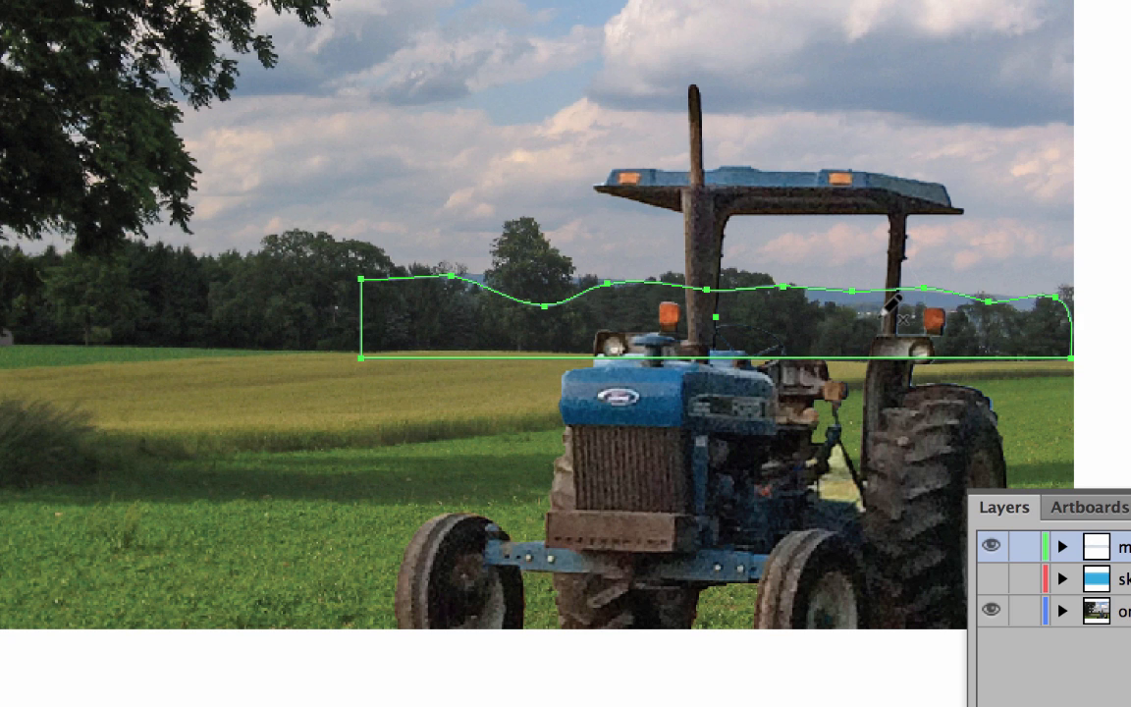
key(Return)
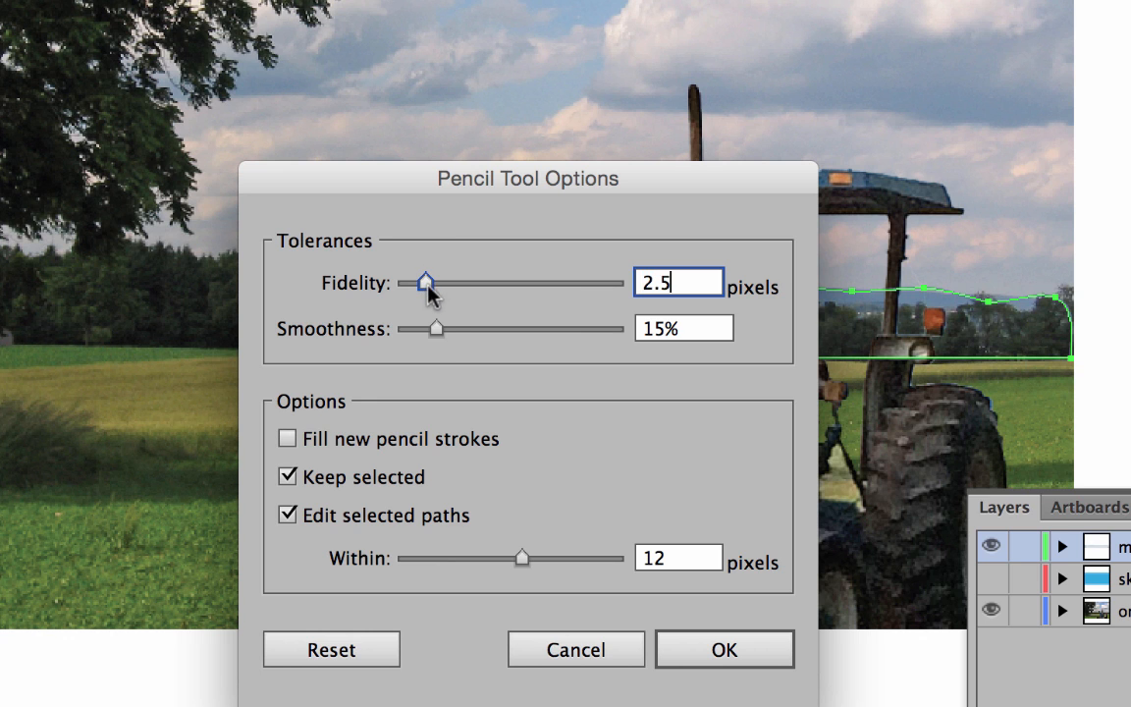
drag(435, 328, 428, 334)
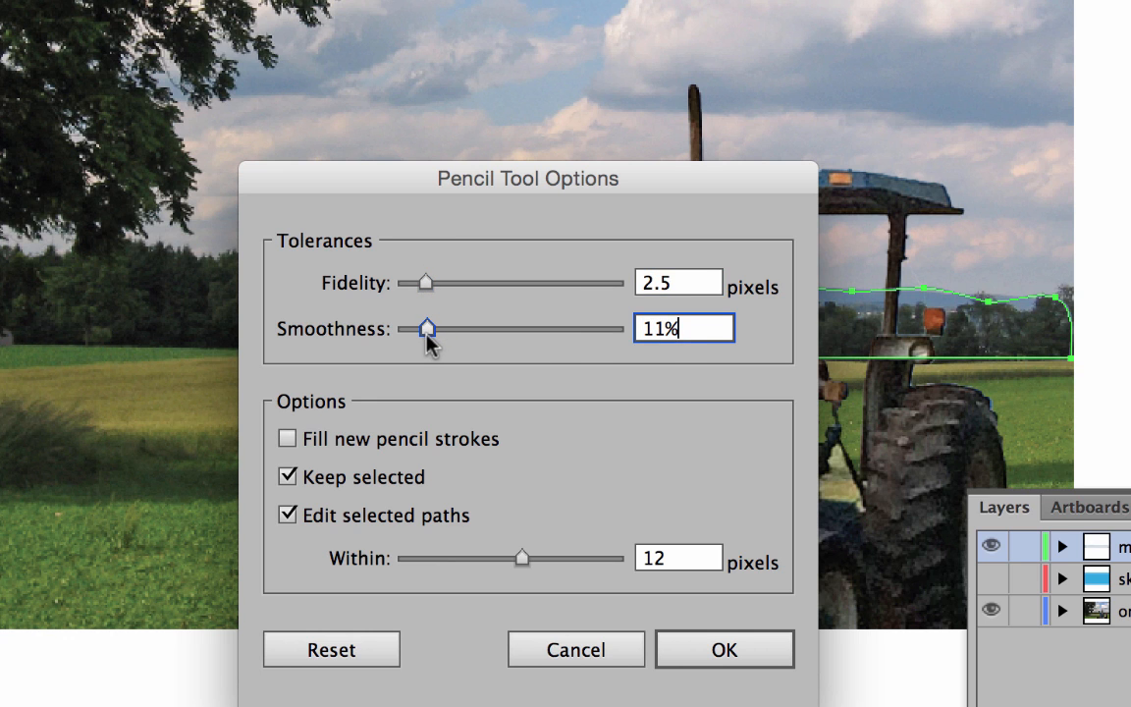
click(720, 650)
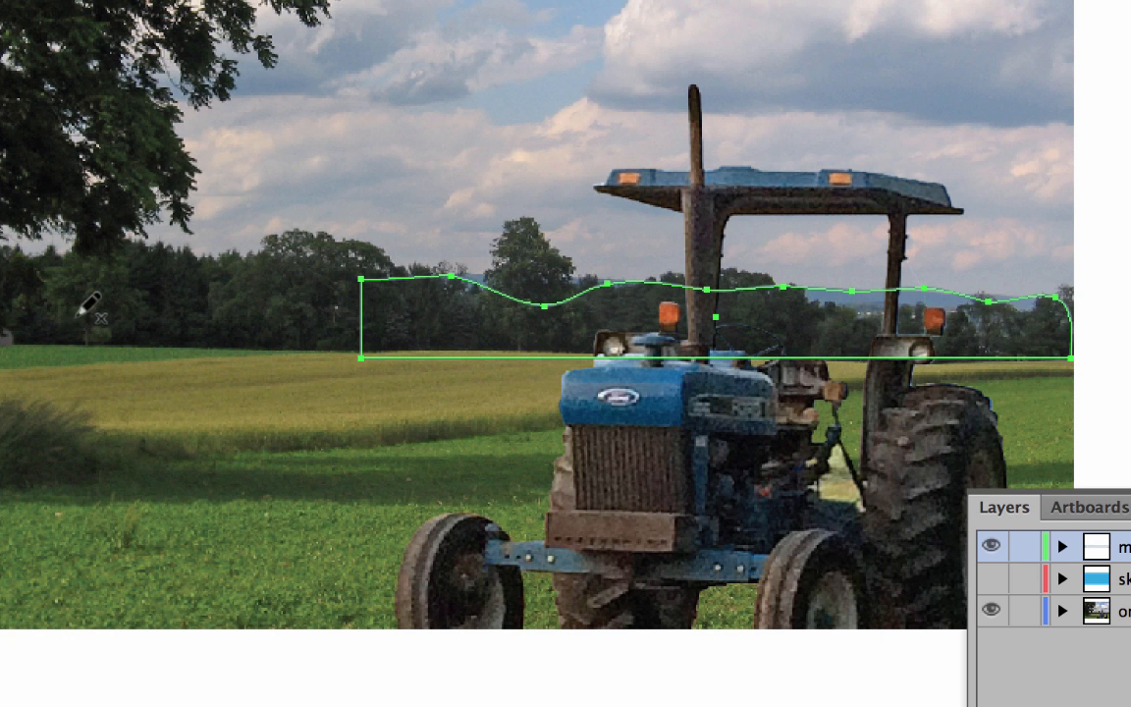
Step: Add a new layer named "treeline" above the mountains layer and hide the mountains layer
key(ctrl+l)
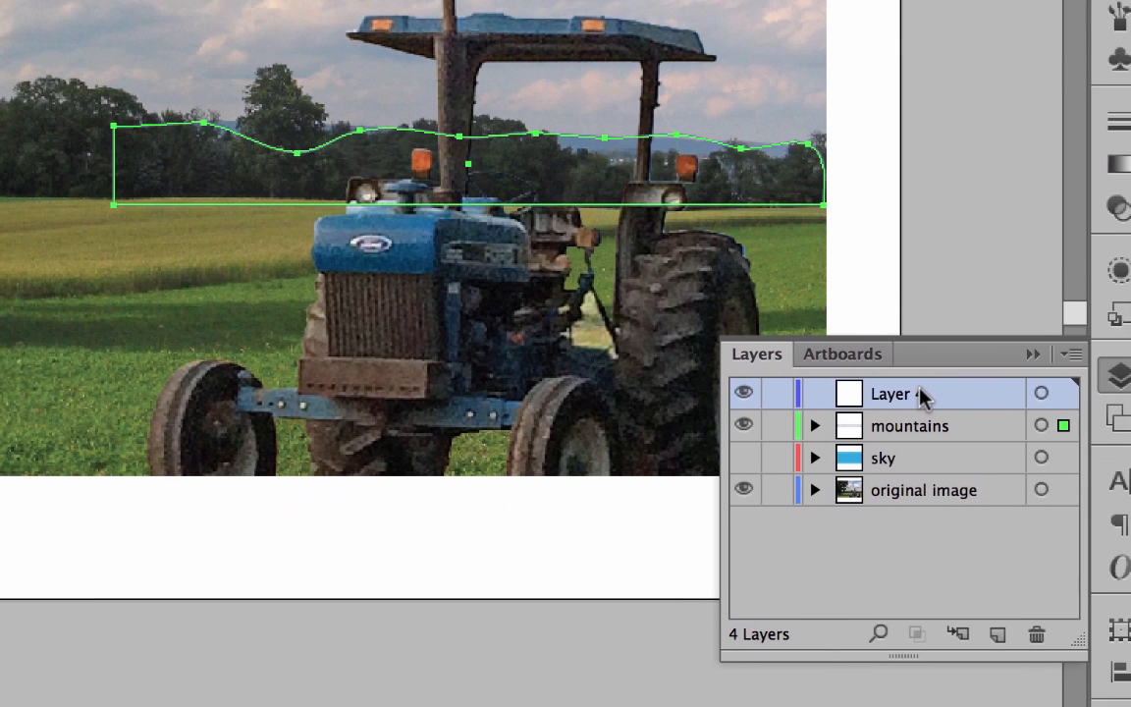
double_click(899, 383)
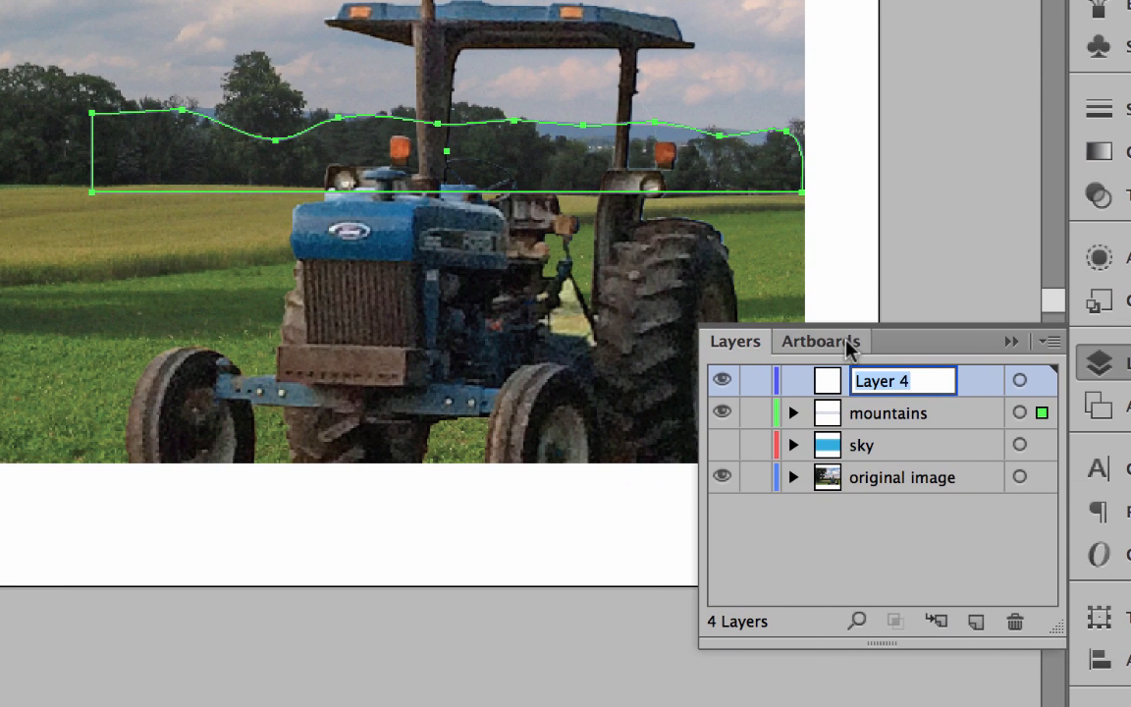
text(treeline)
key(Return)
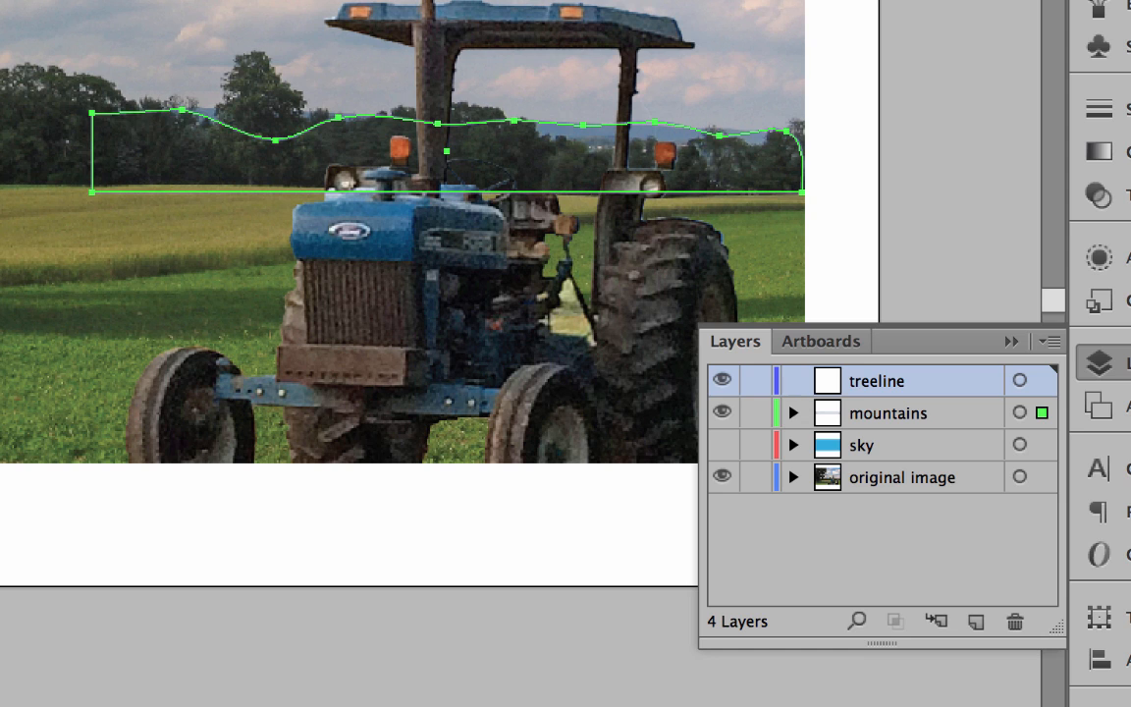
key(v)
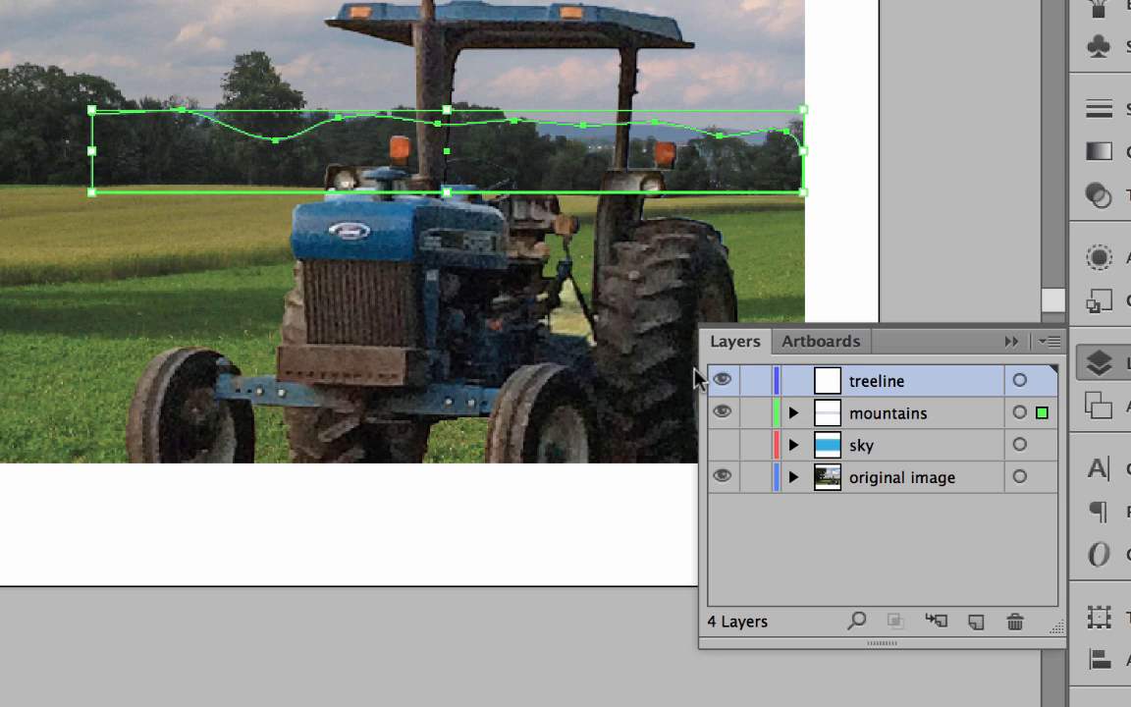
click(724, 412)
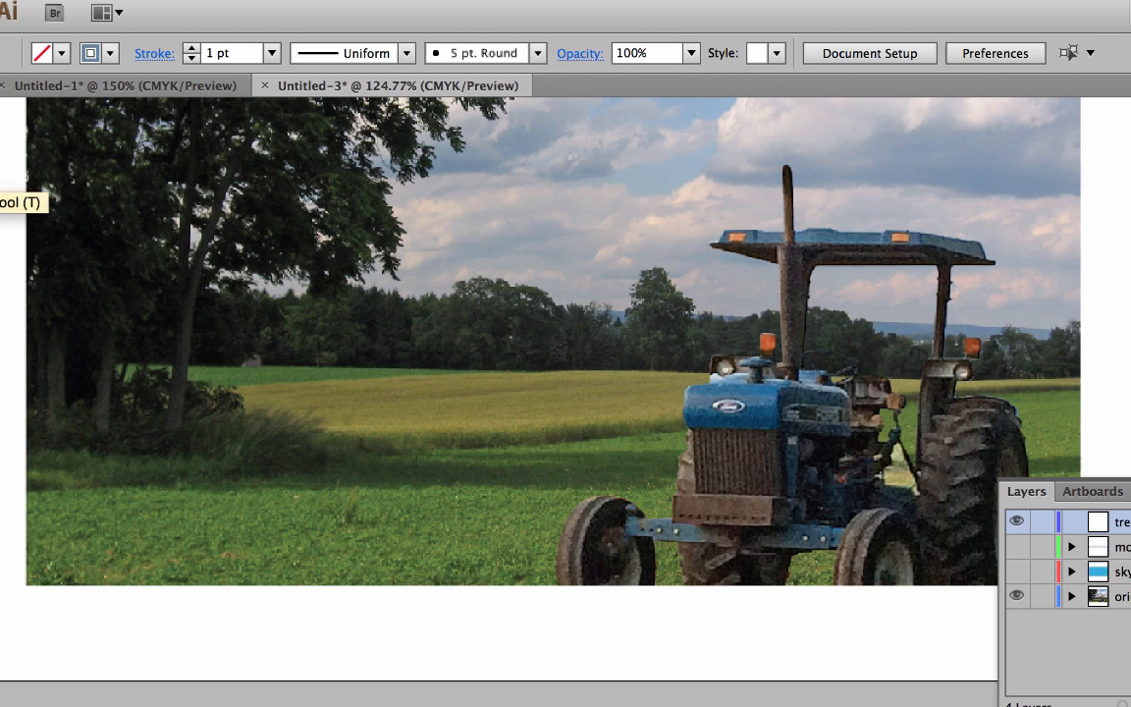
Step: Start a Pen tool path at the photo's right edge and trace the treetops leftward behind the tractor, just past its exhaust stack
click(1082, 320)
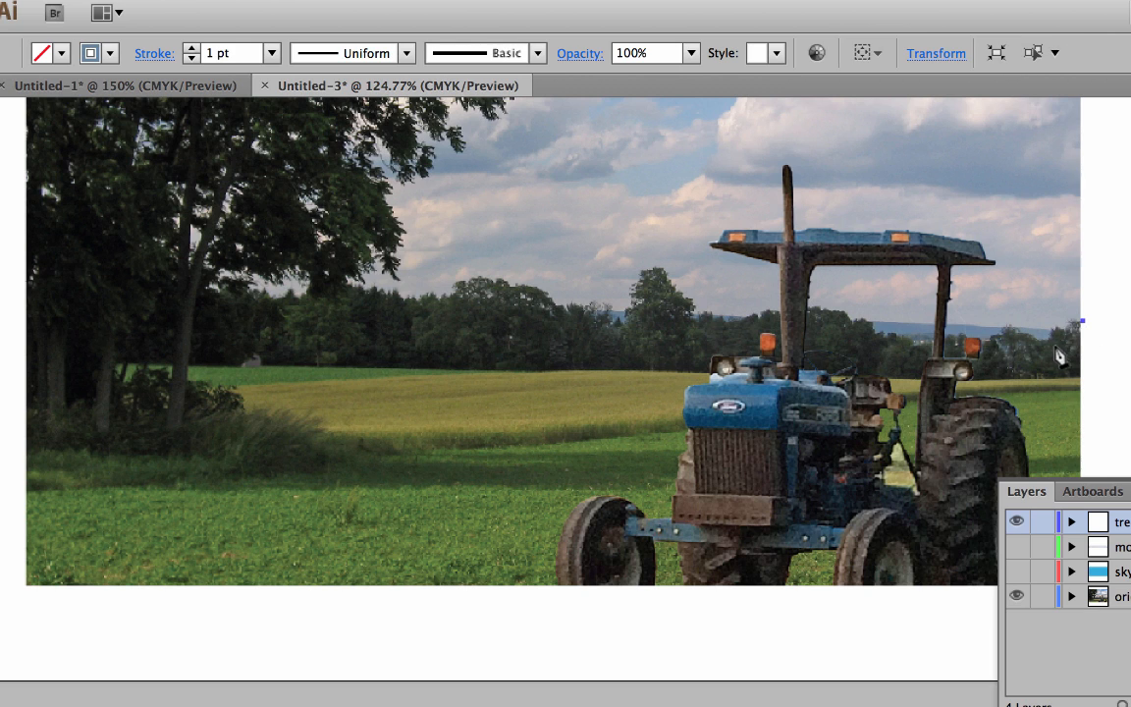
click(1040, 341)
click(983, 343)
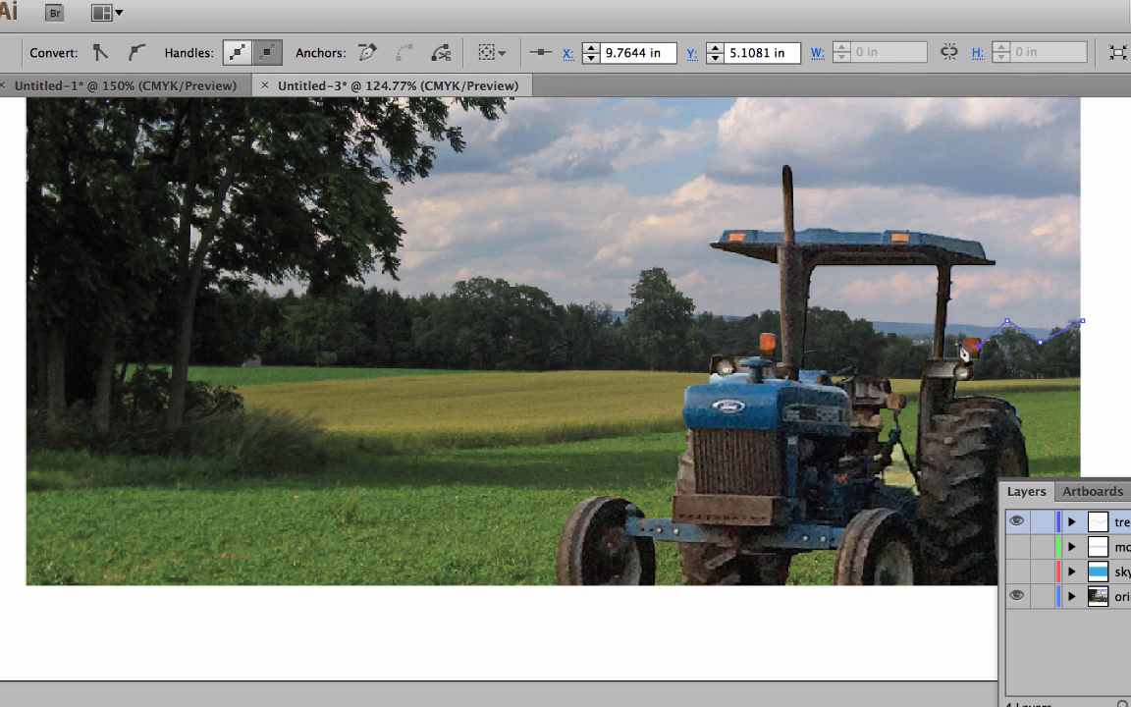
click(961, 341)
click(927, 342)
click(912, 342)
click(857, 323)
click(817, 310)
click(752, 314)
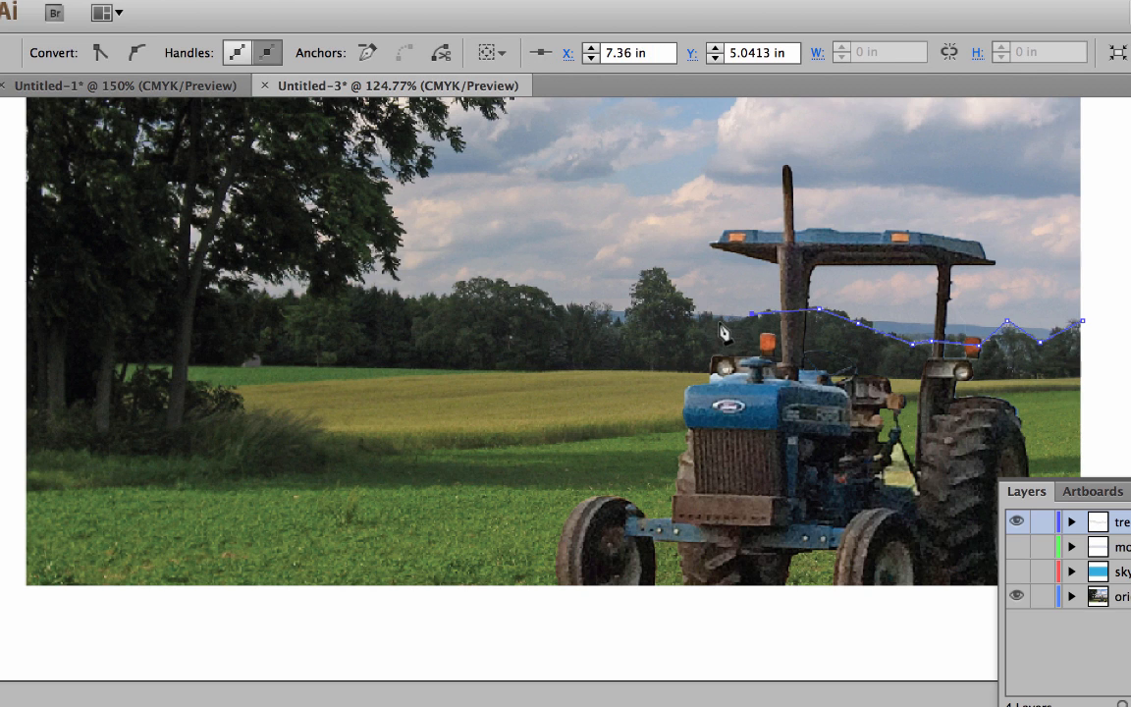
Step: Continue the treeline path left from the exhaust stack, up over the tall lone tree and down its far side
click(718, 317)
click(696, 317)
click(686, 297)
click(668, 273)
click(644, 269)
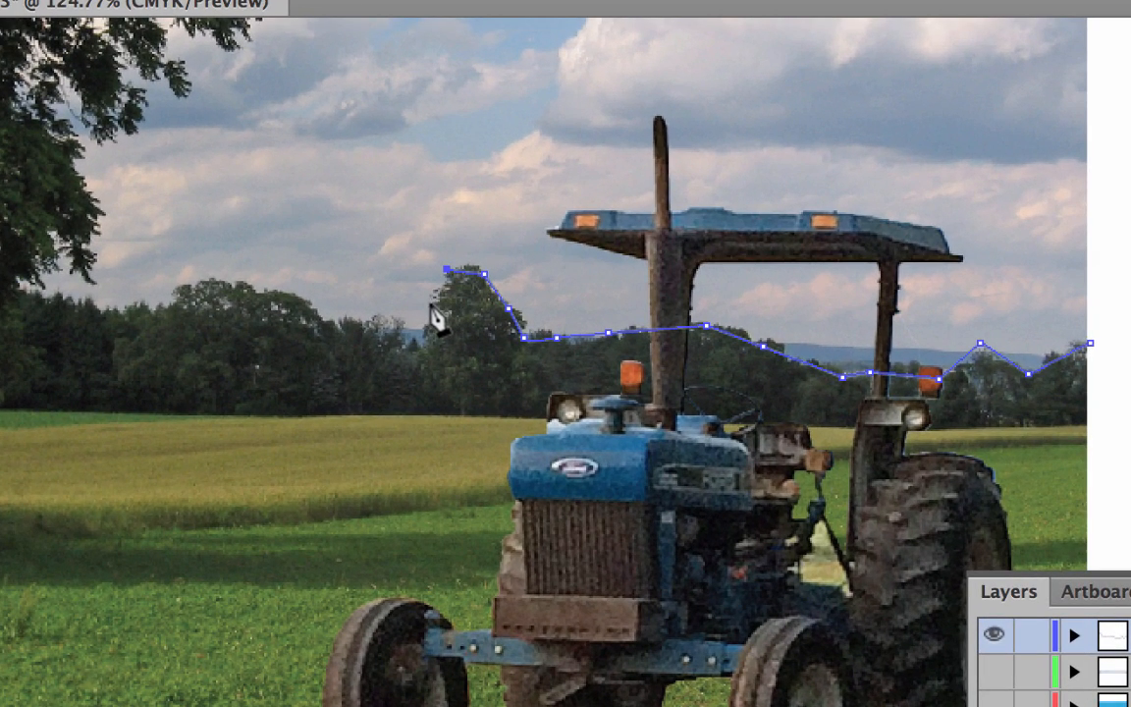
click(428, 301)
click(429, 331)
click(419, 348)
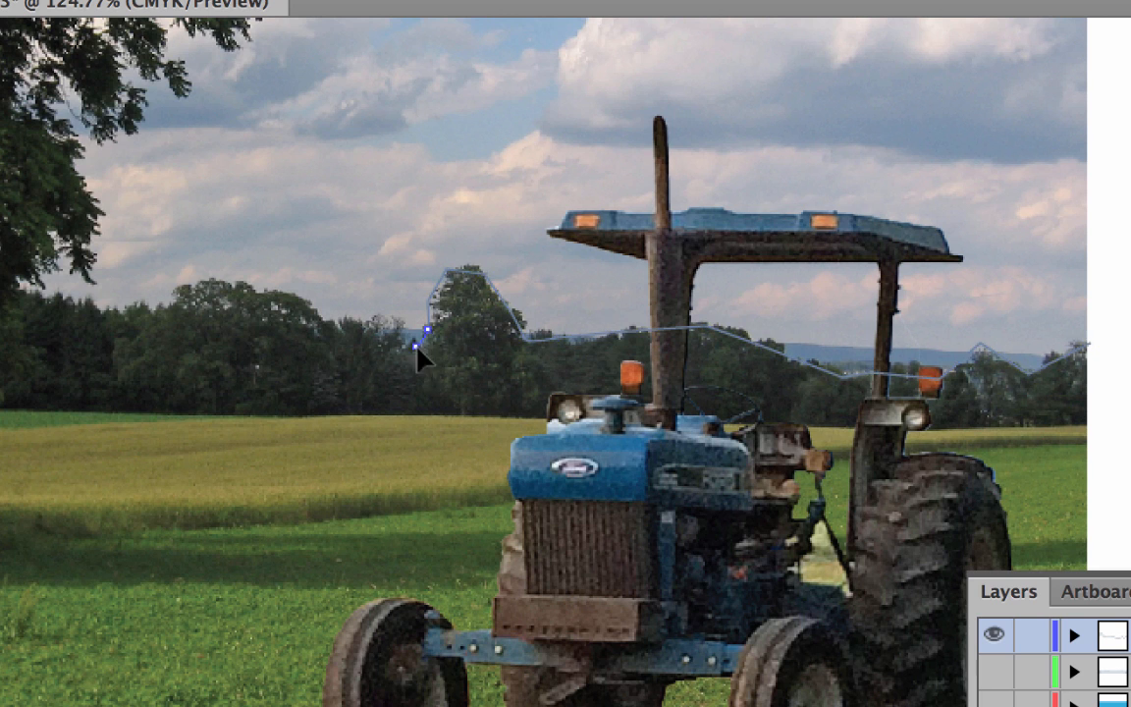
Step: Extend the treeline path from the dip beside the tall tree across the tops of the broad tree cluster to its left
click(390, 315)
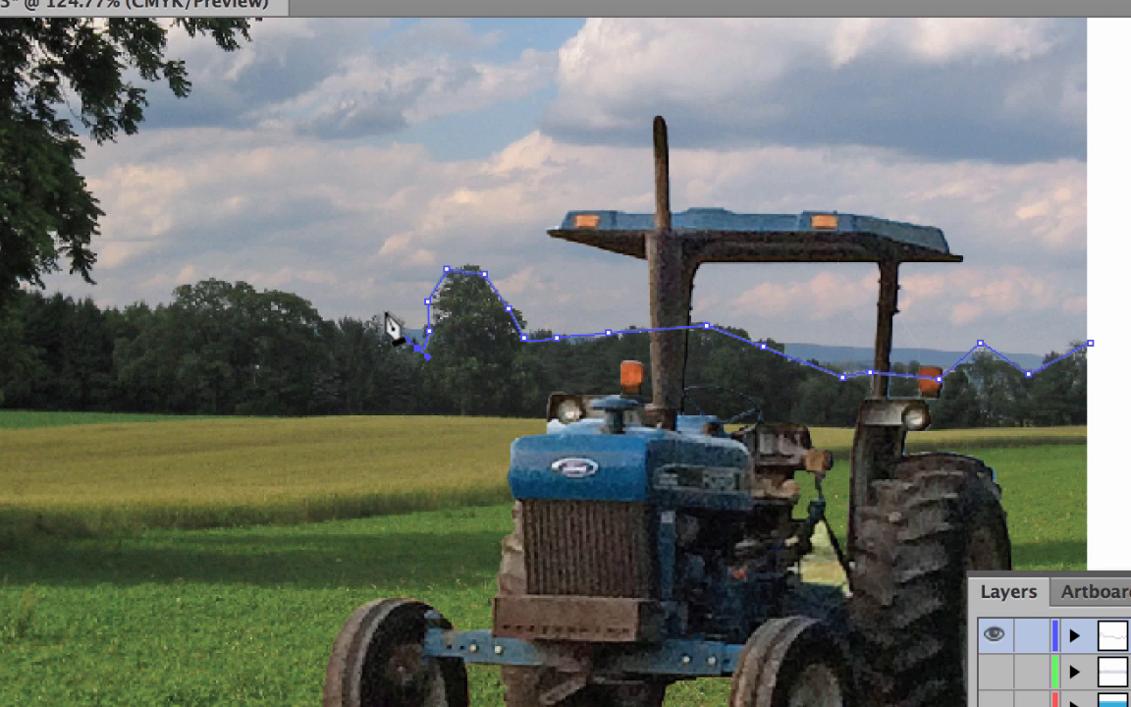
click(321, 312)
click(254, 280)
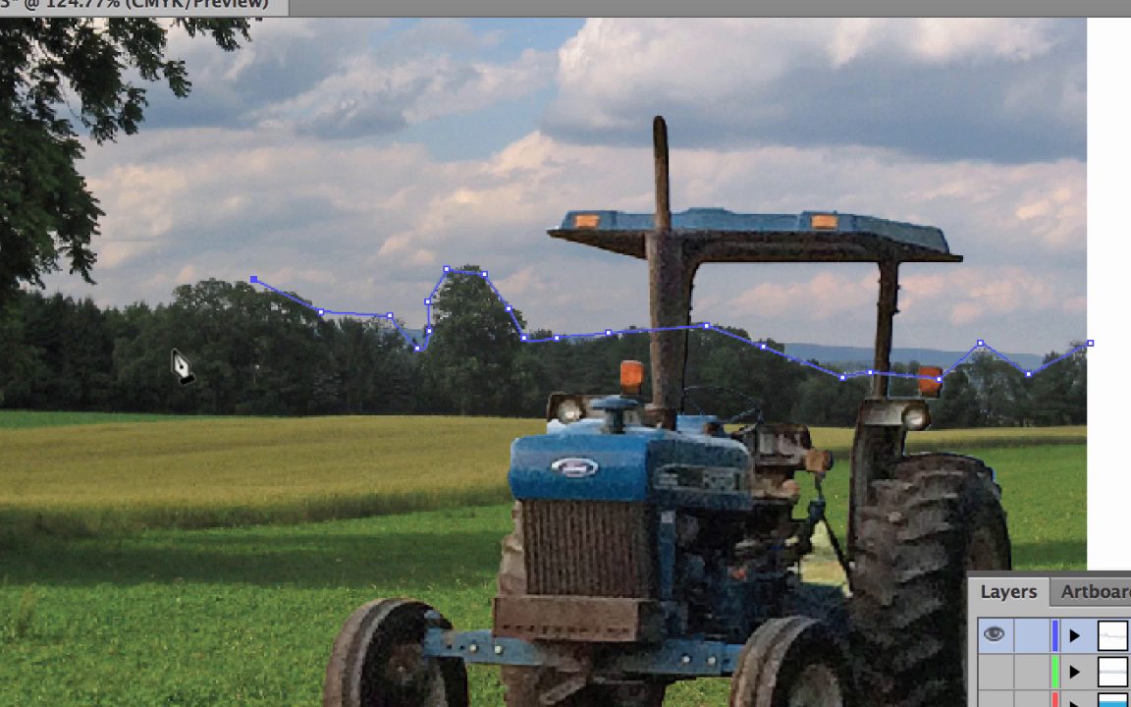
click(183, 281)
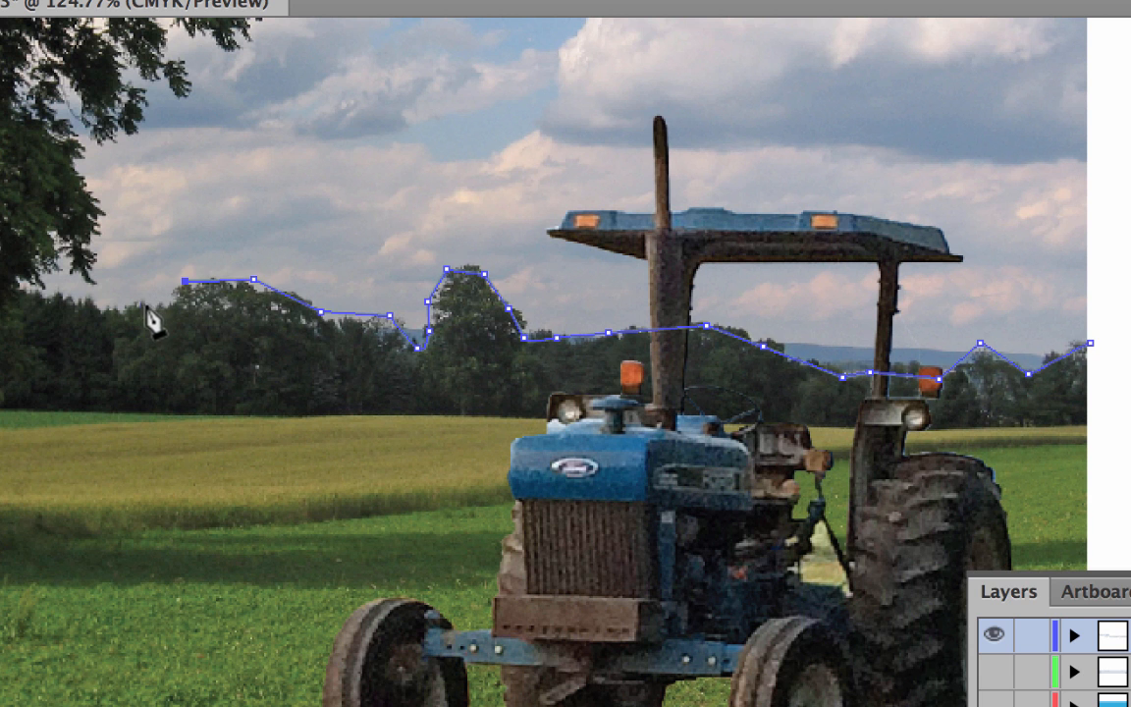